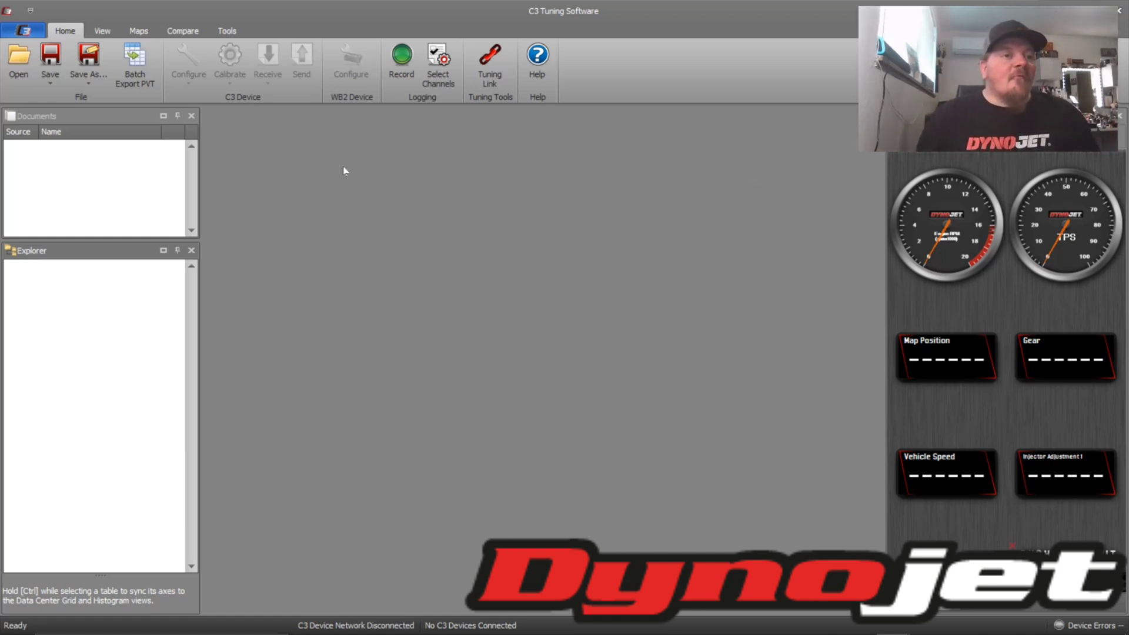
Step: Open the video sample .djt tune from the Desktop\video use c3 folder
left_click(26, 73)
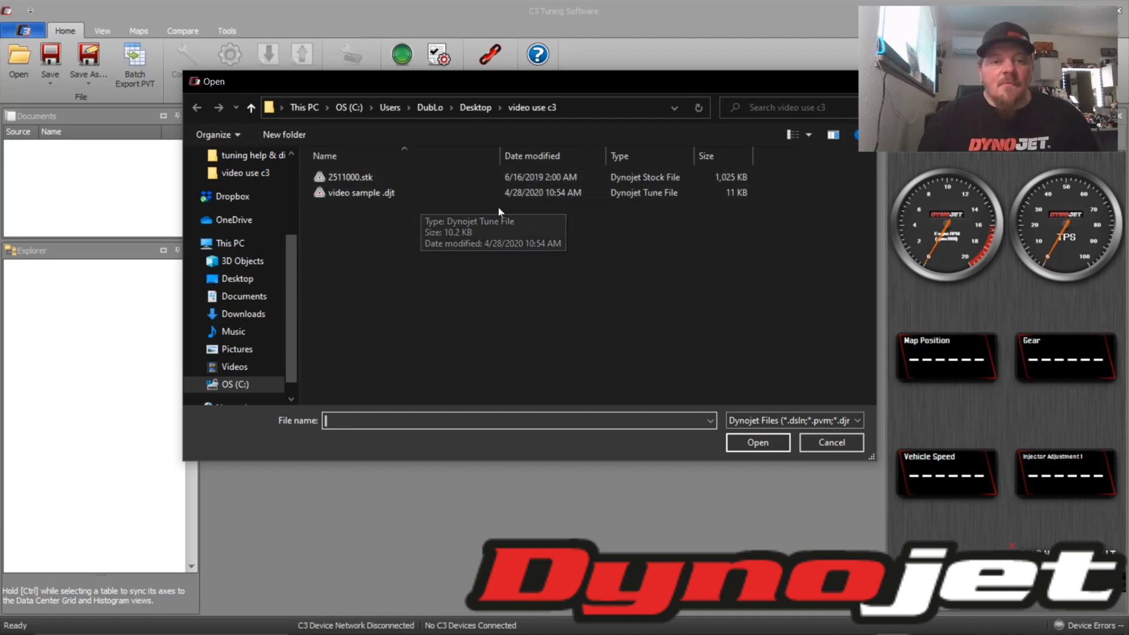
double_click(443, 193)
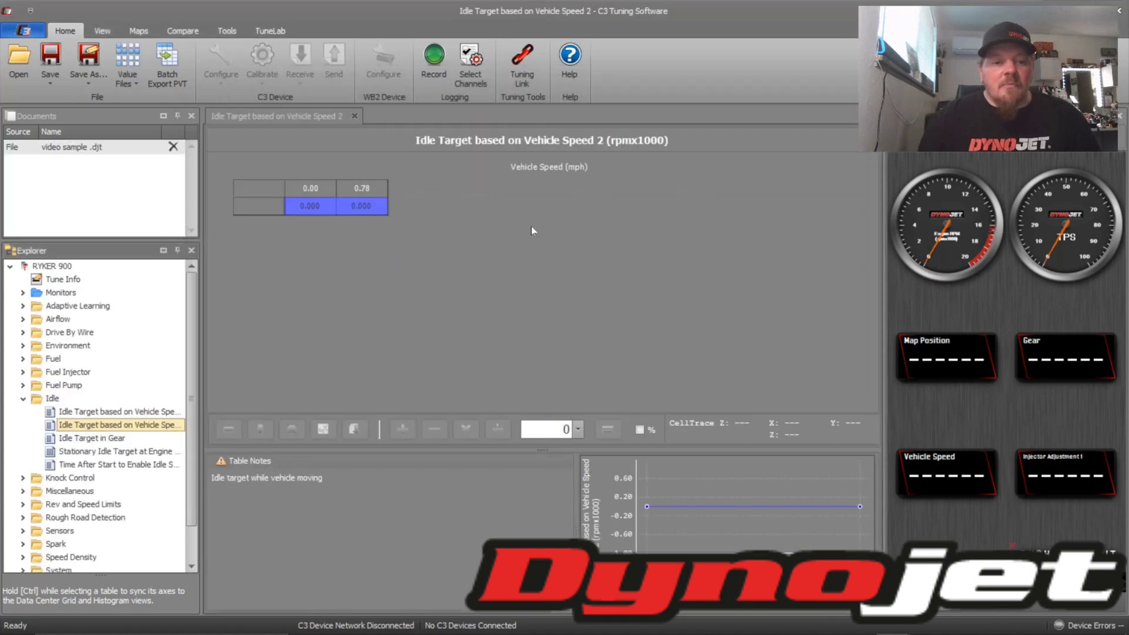
Step: Collapse the Idle folder and open Tune Info to see the Ryker 900 file details
left_click(48, 401)
double_click(49, 399)
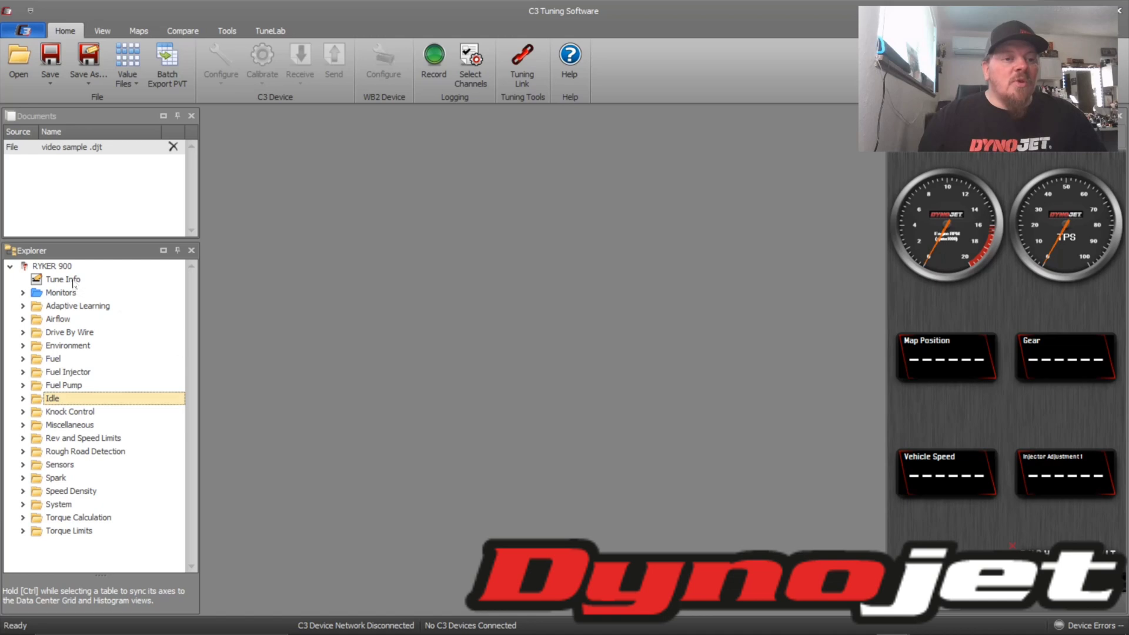
double_click(73, 280)
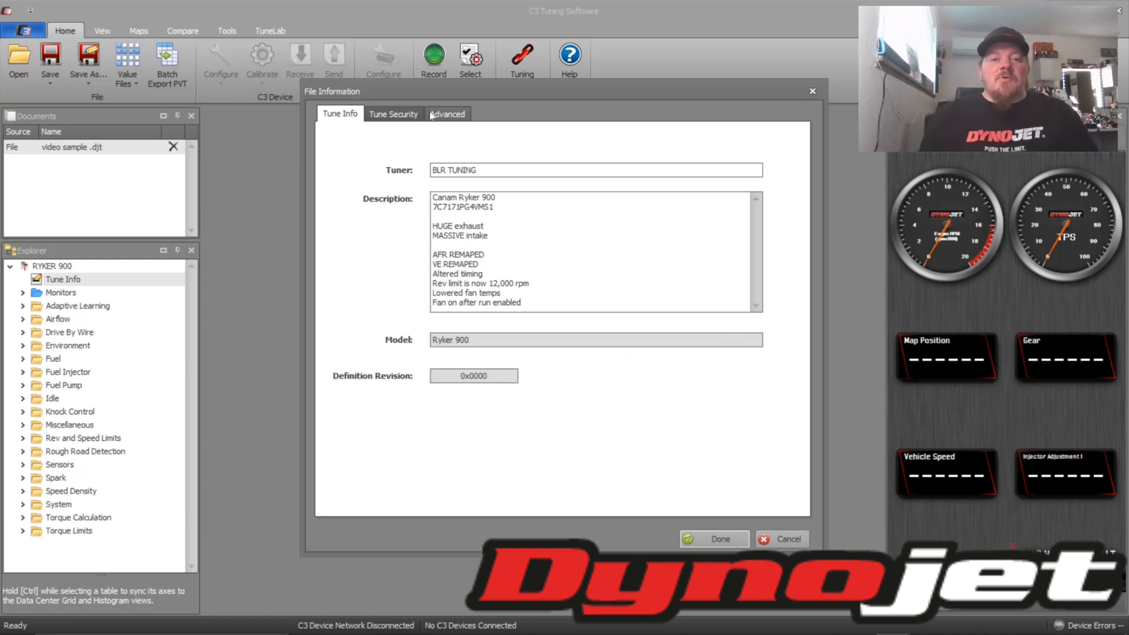
Step: Show the Tune Security tab, where no tune password is set
left_click(396, 118)
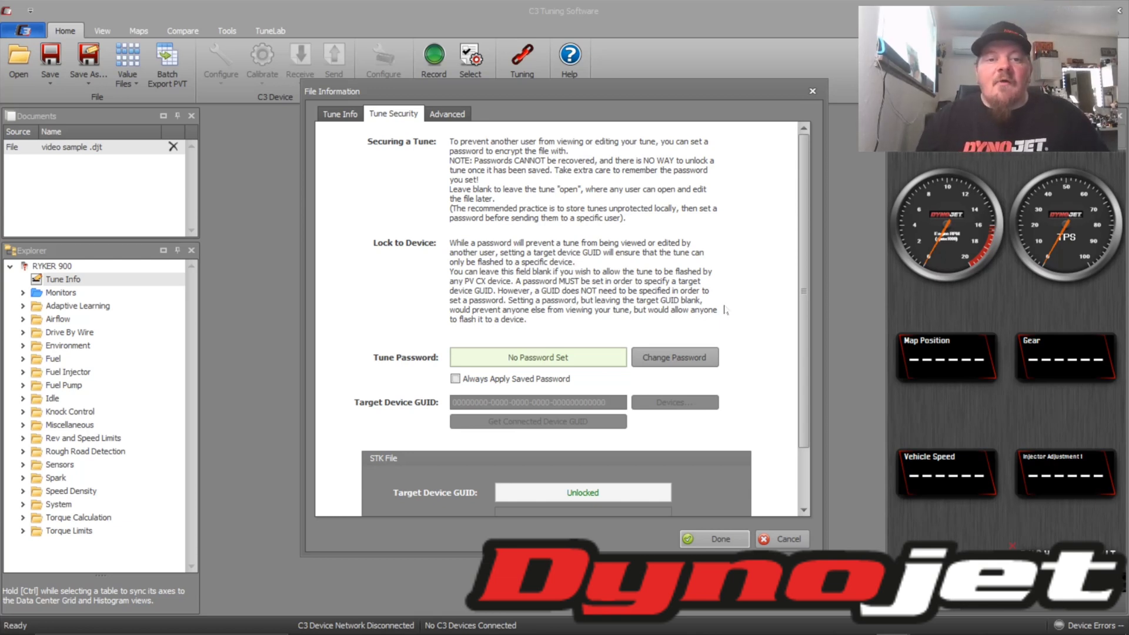
left_click(458, 115)
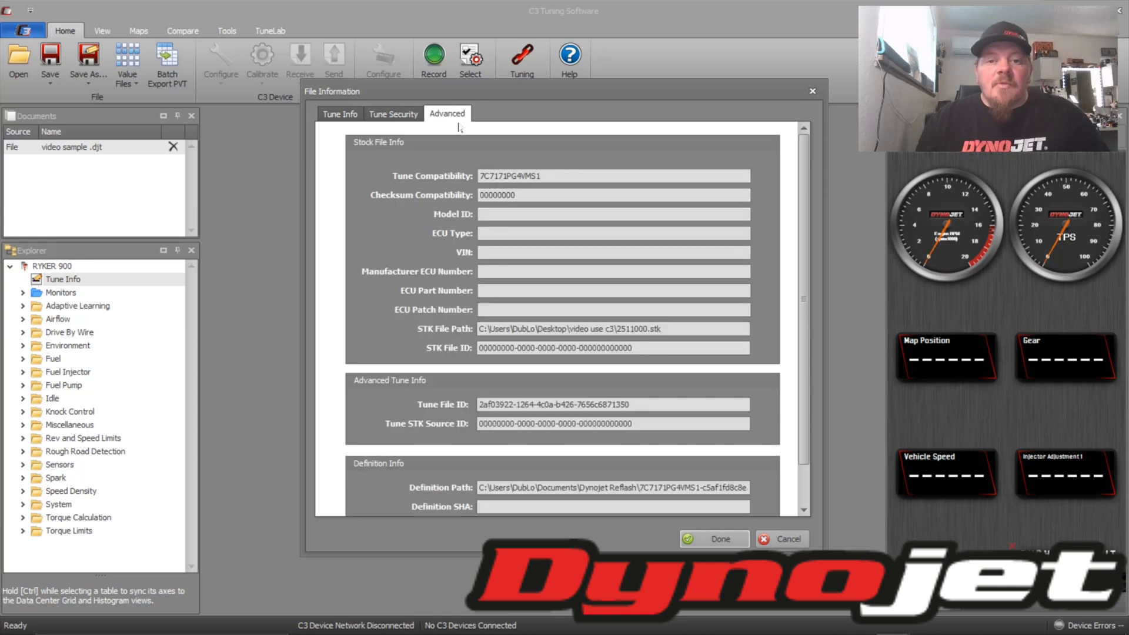
scroll(619, 297, "down", 1)
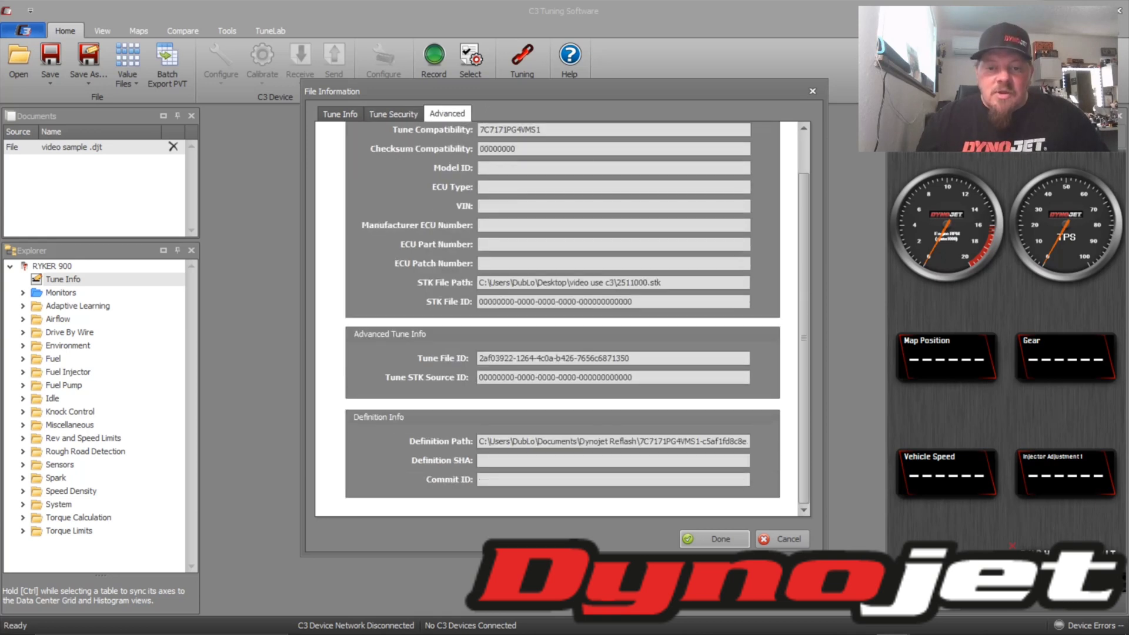
scroll(620, 296, "up", 1)
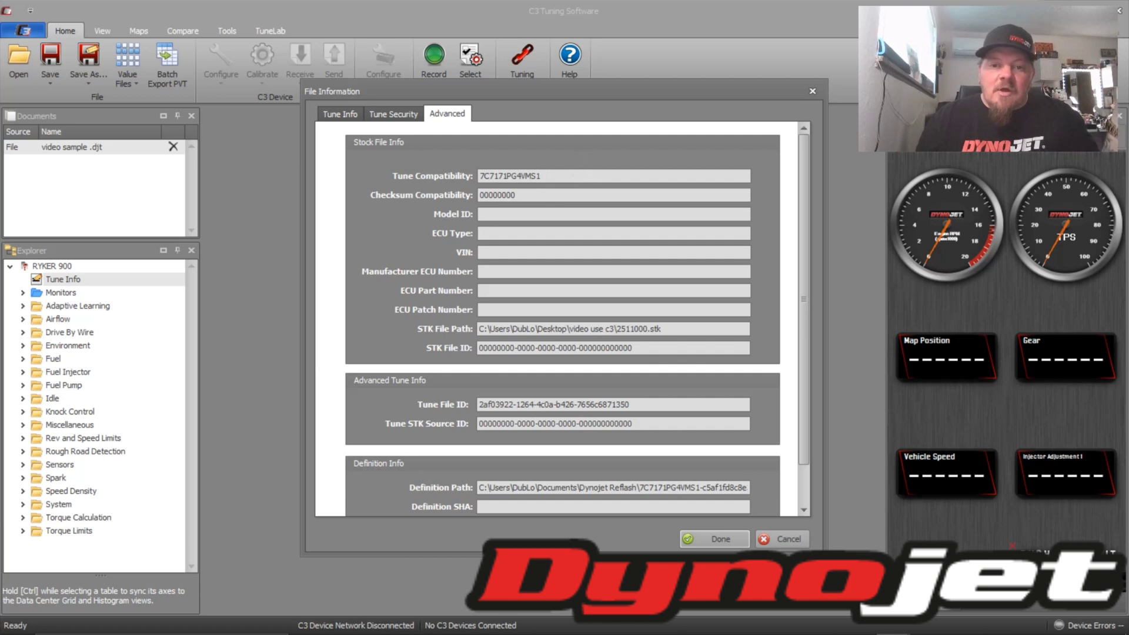
Step: Set a new tune password, entered and confirmed, so the tune shows Password Set
left_click(390, 118)
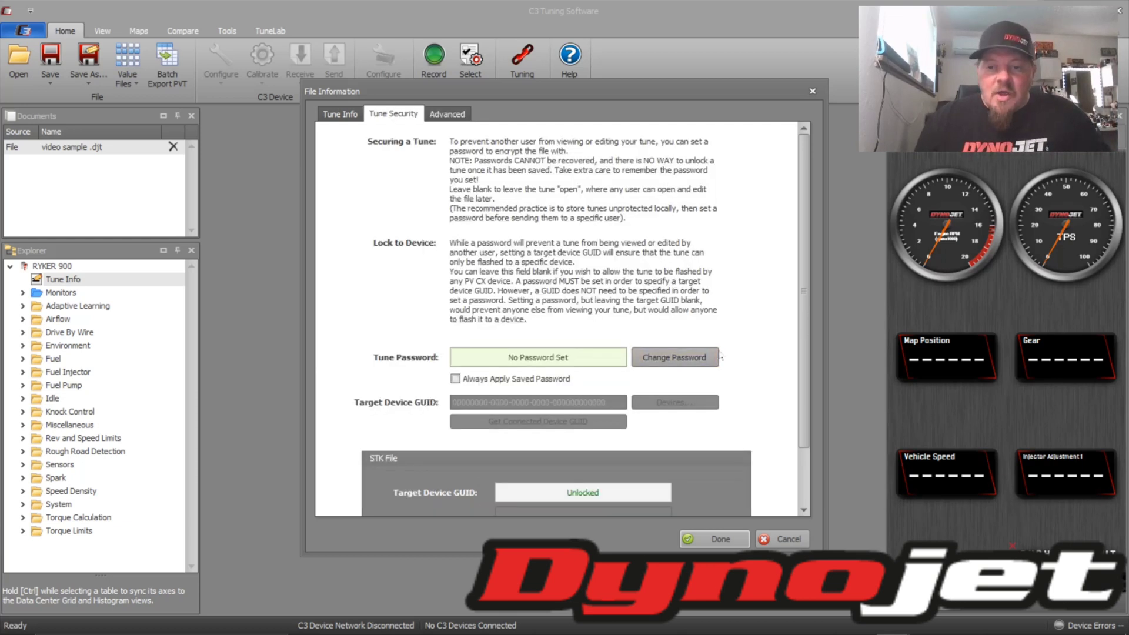
left_click(684, 360)
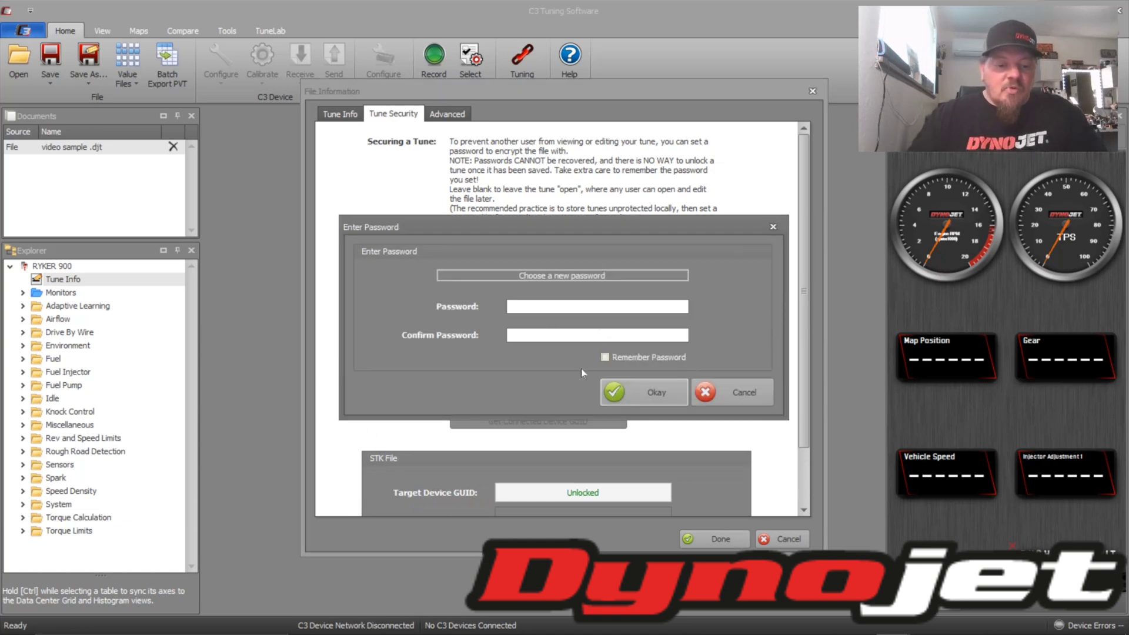
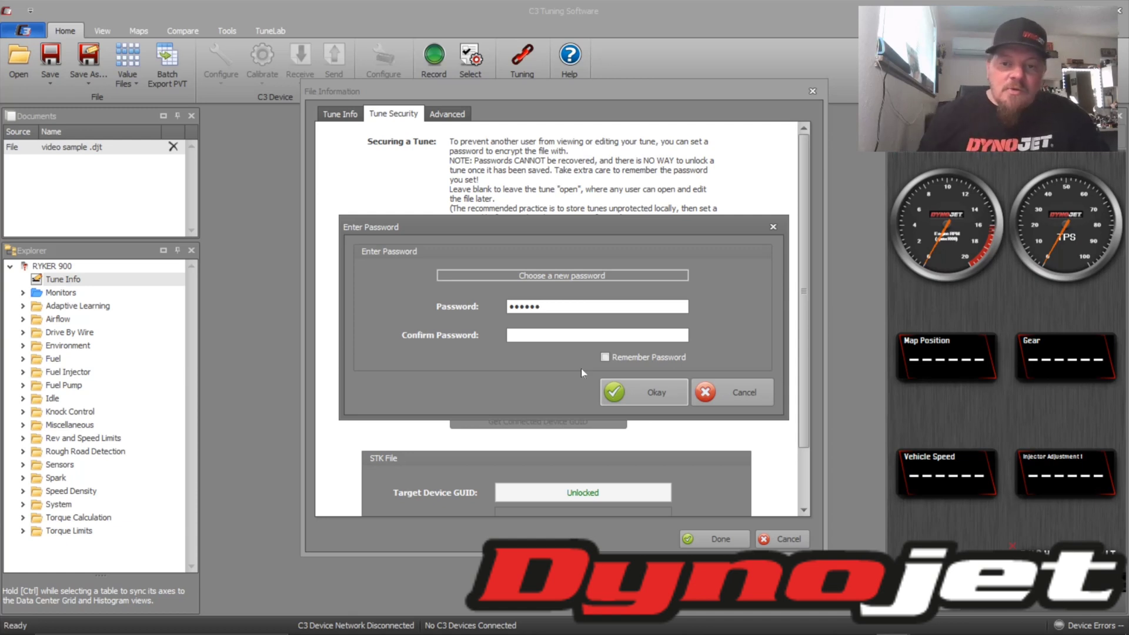
key("Tab")
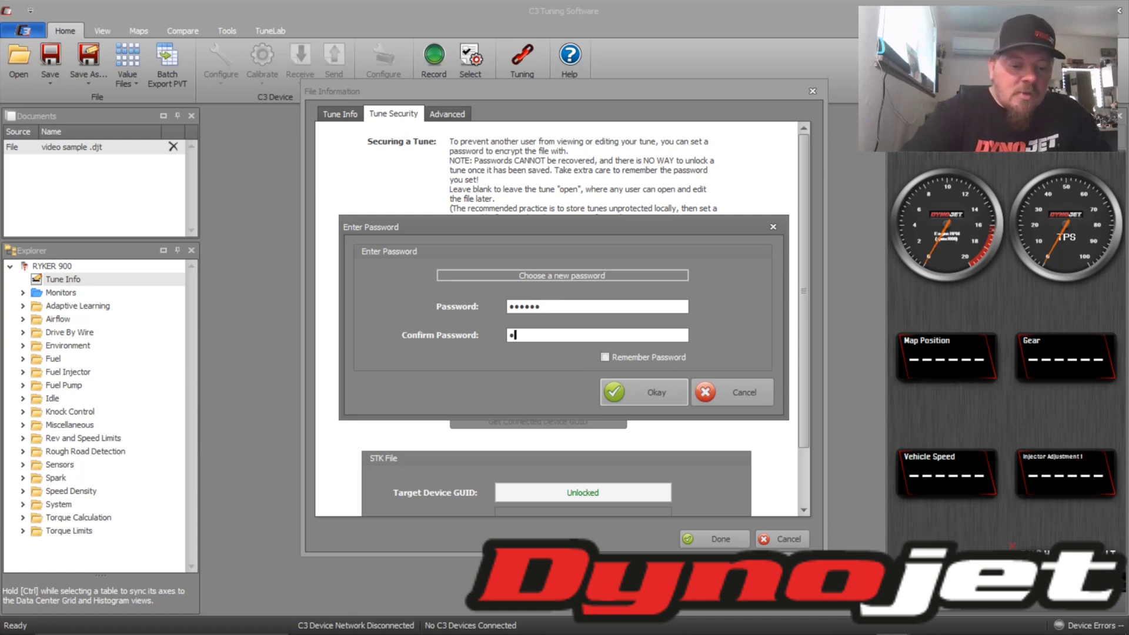
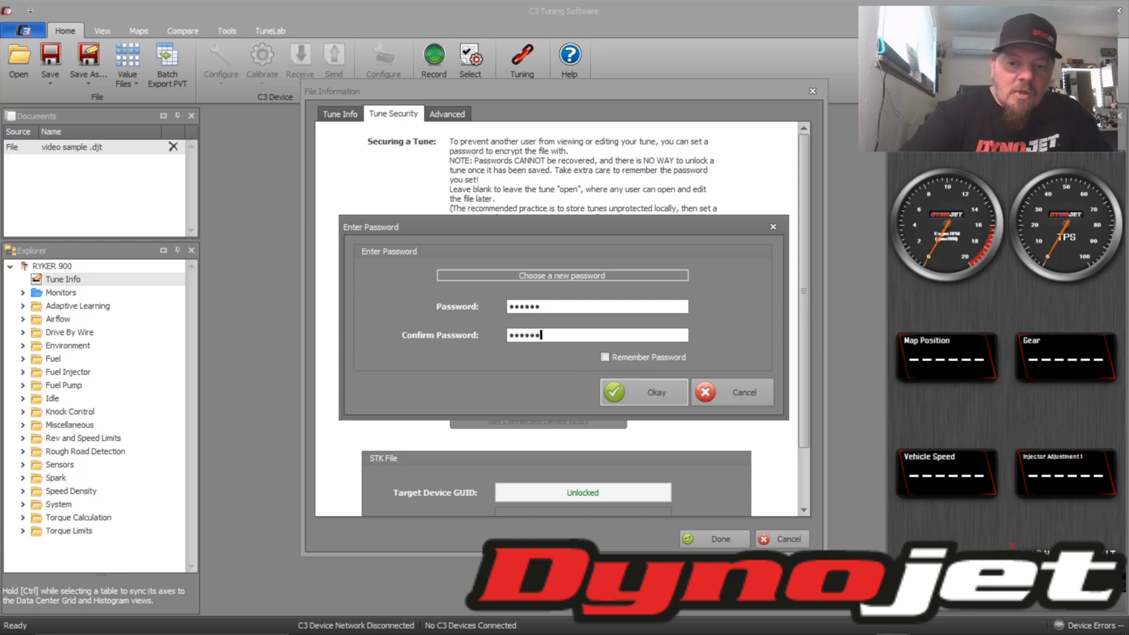
left_click(646, 394)
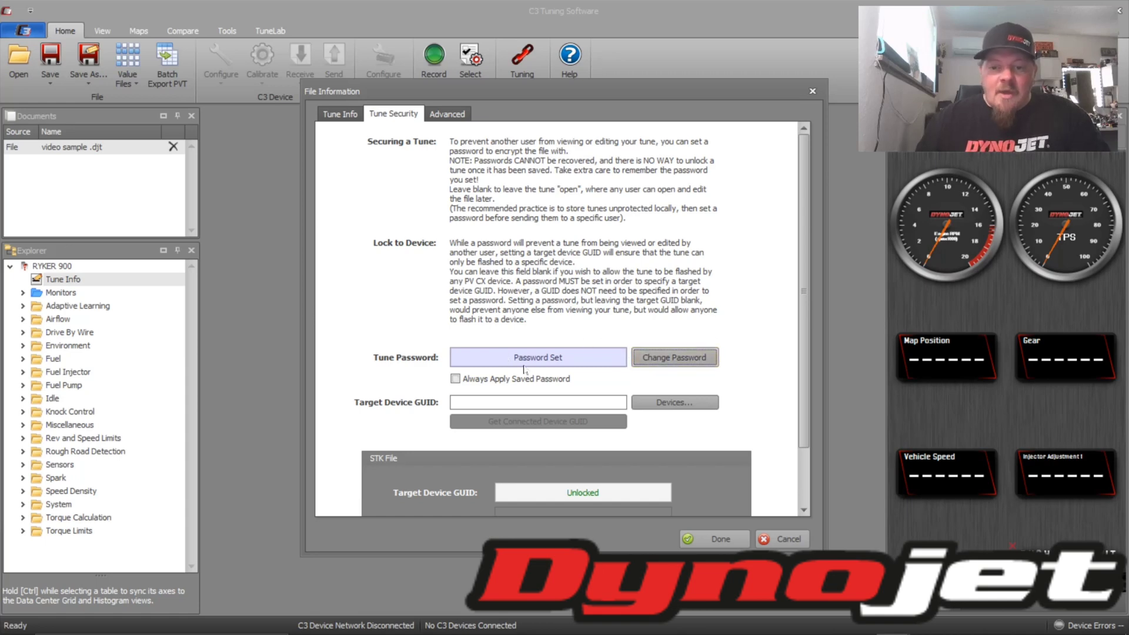
Step: Accept the file information and save the tune as video sample .djt, reaching the replace prompt
left_click(718, 543)
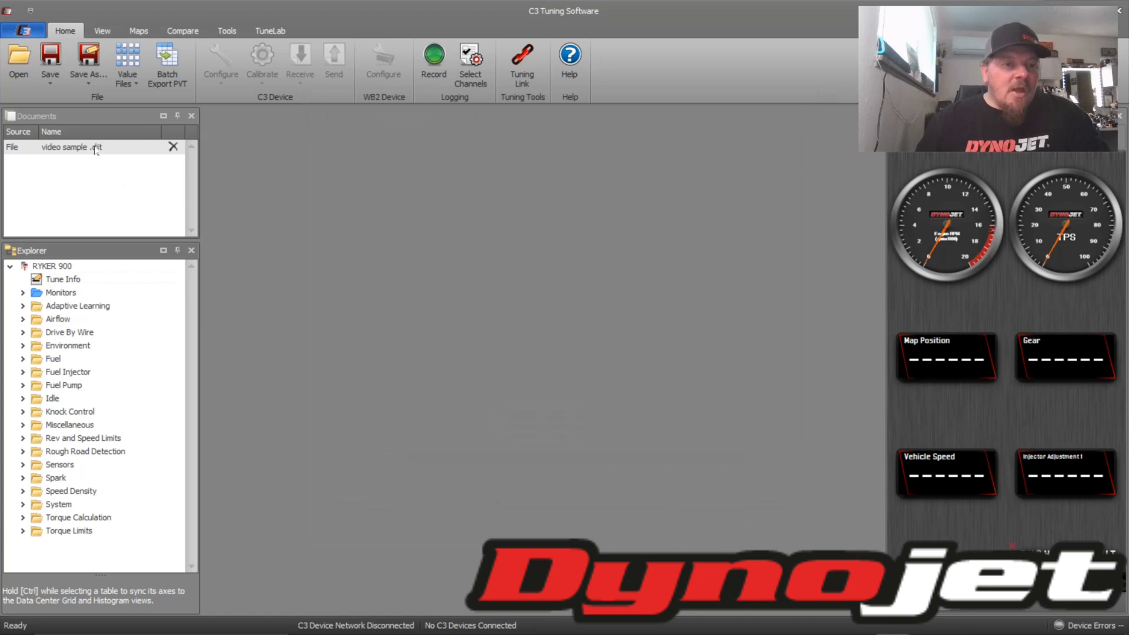
left_click(89, 68)
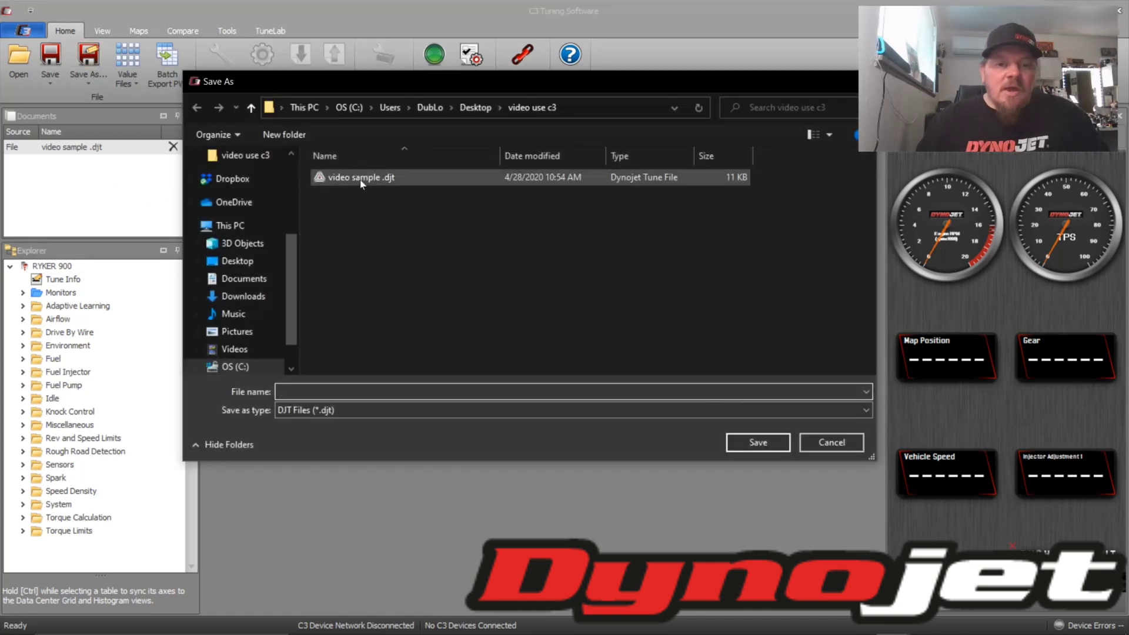
double_click(397, 177)
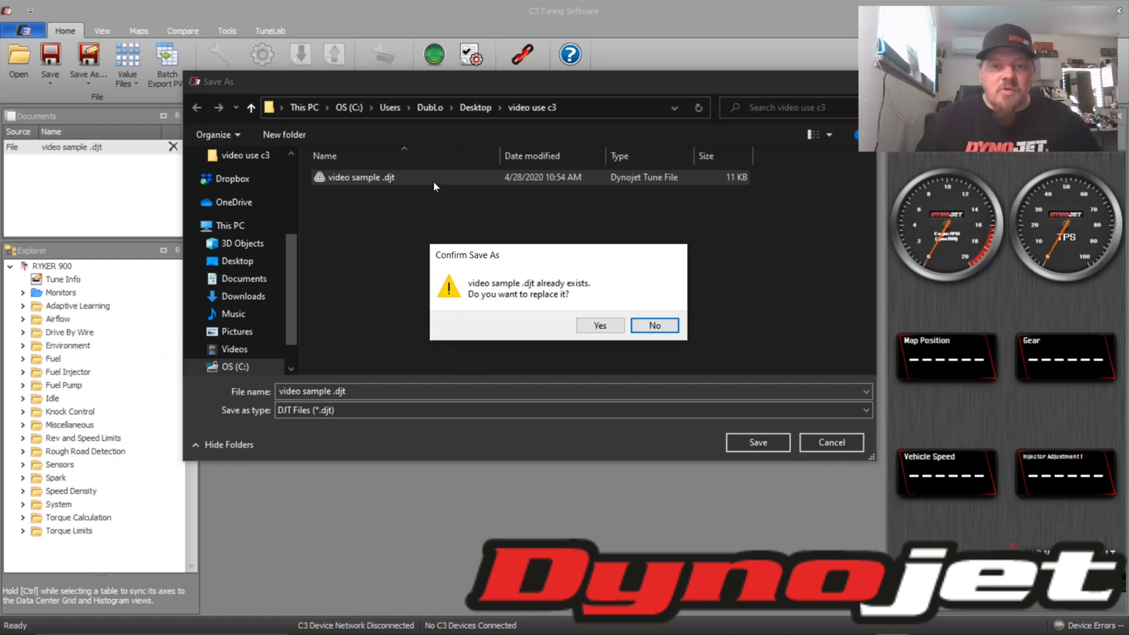
Step: Confirm replacing video sample .djt, keep the tune notes, then close the saved tune
left_click(600, 327)
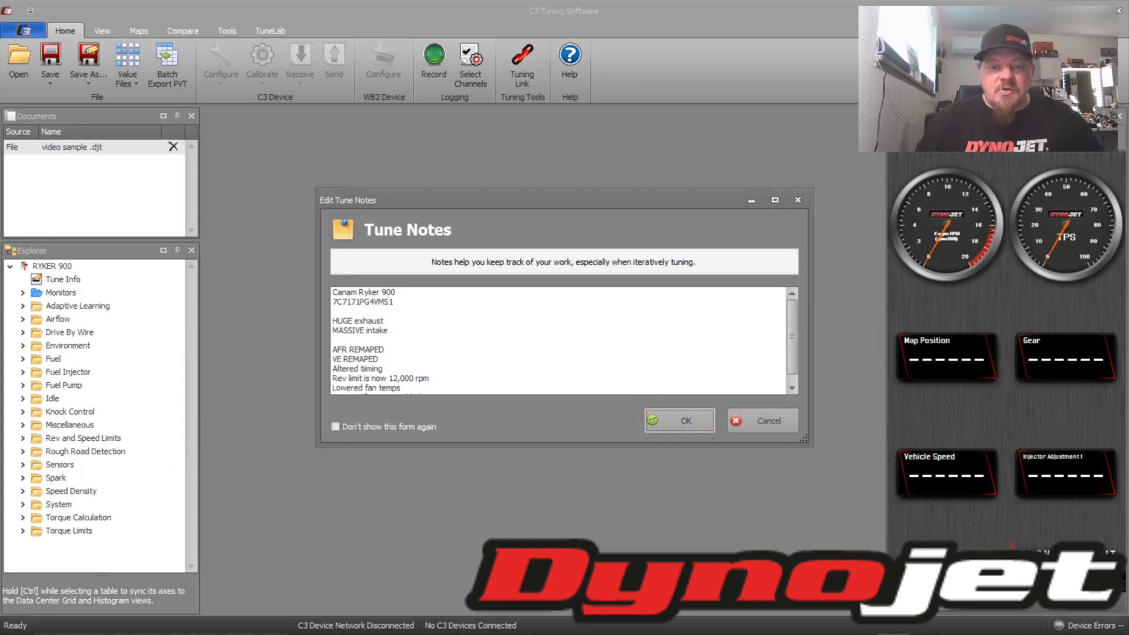
scroll(559, 340, "down", 1)
scroll(559, 340, "up", 1)
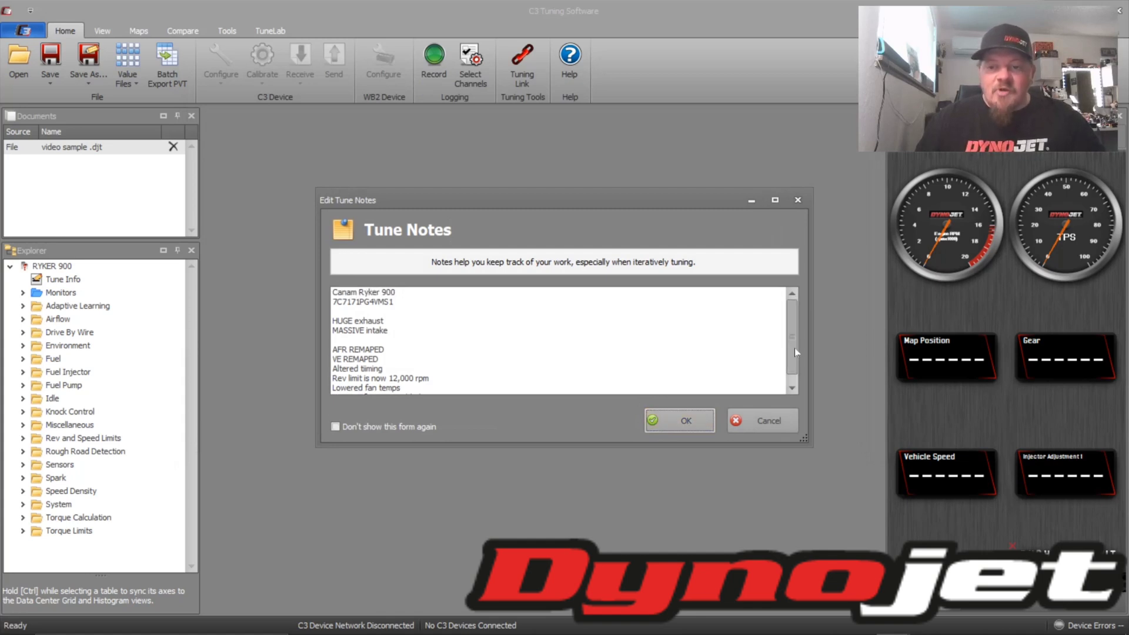
scroll(795, 349, "down", 1)
scroll(798, 382, "up", 1)
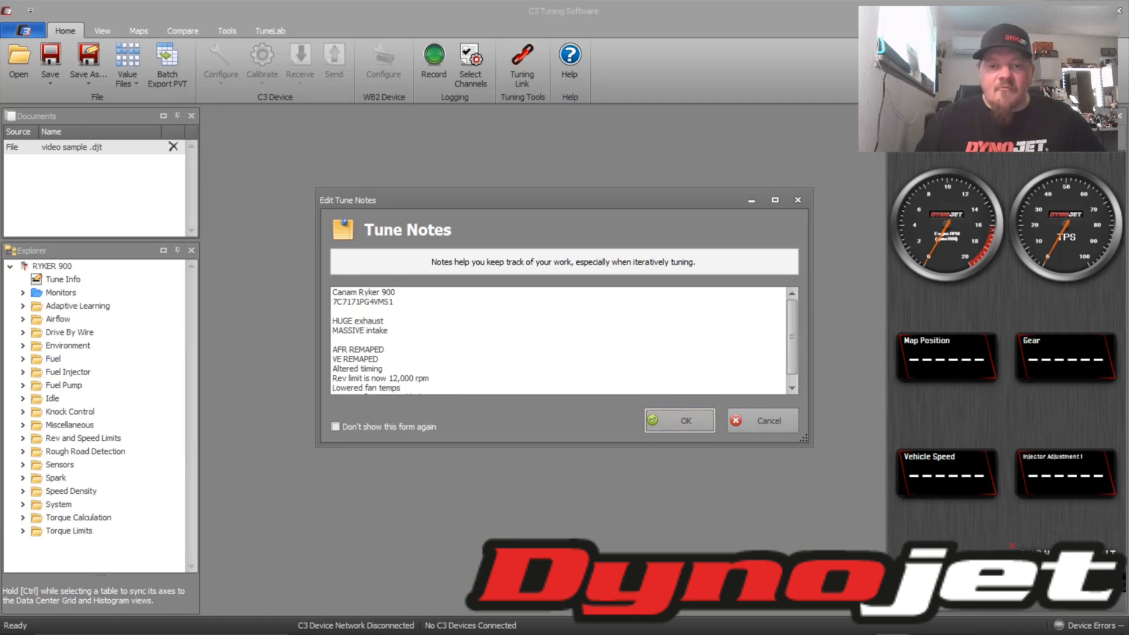
left_click(676, 421)
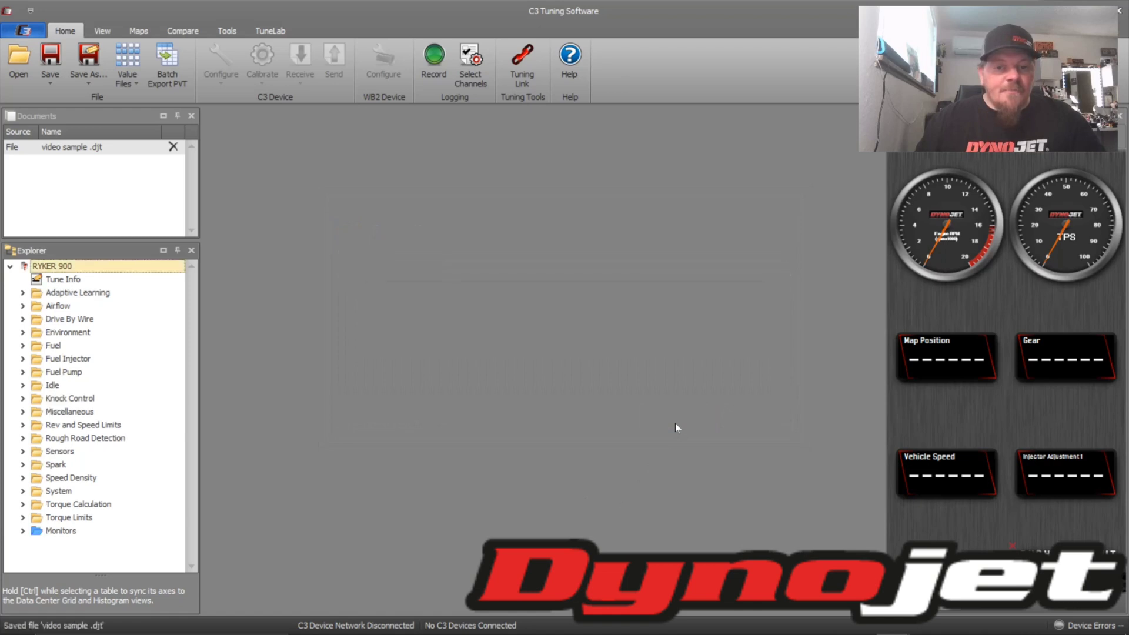
left_click(173, 147)
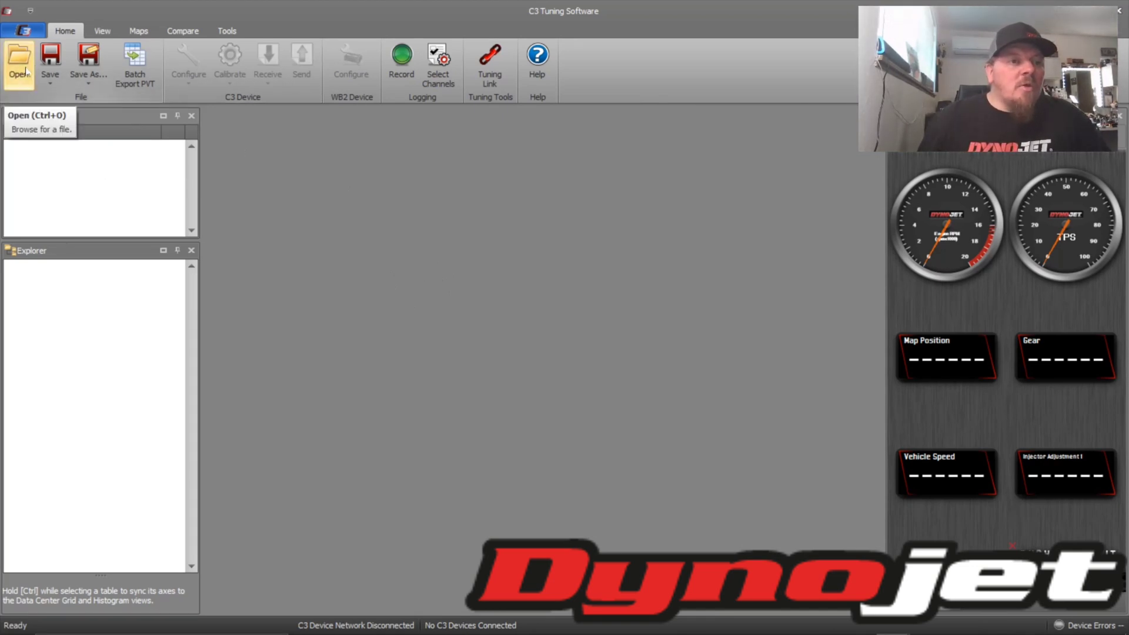
Step: Reopen video sample .djt so it prompts for the decryption password
left_click(26, 71)
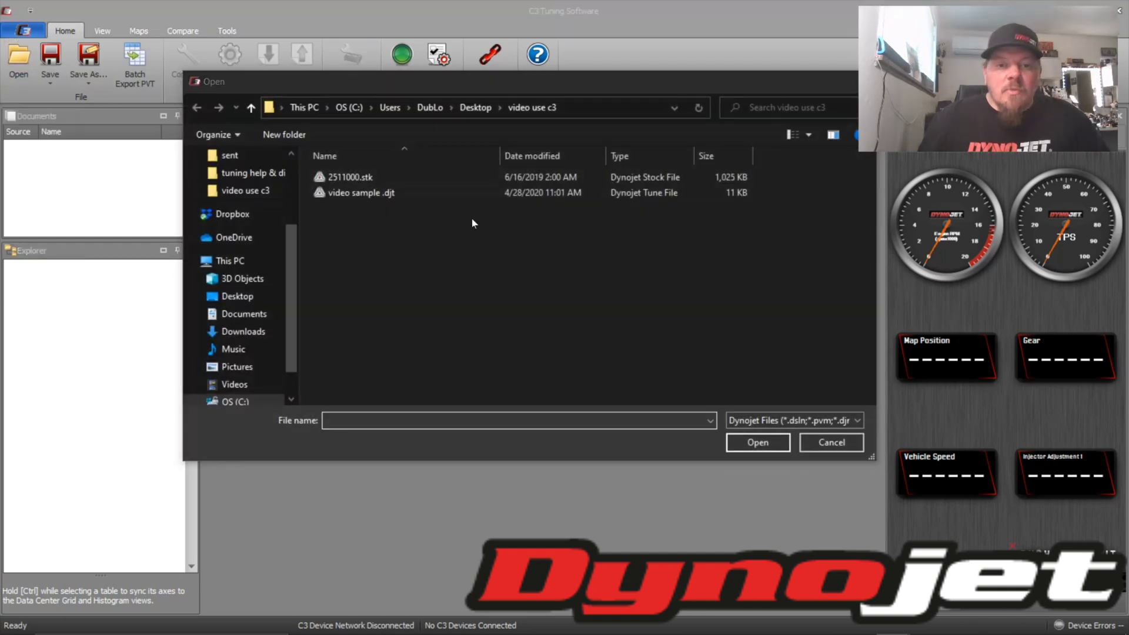
double_click(389, 194)
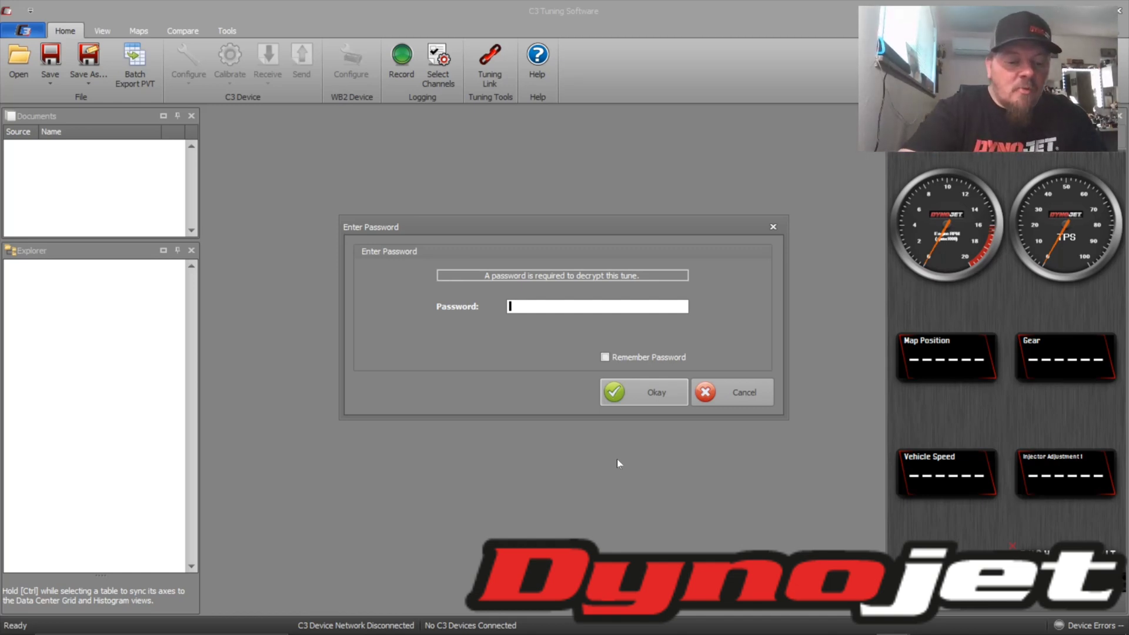
Step: Enter the tune password to decrypt it, collapse Idle, and open Tune Info
type("•••••")
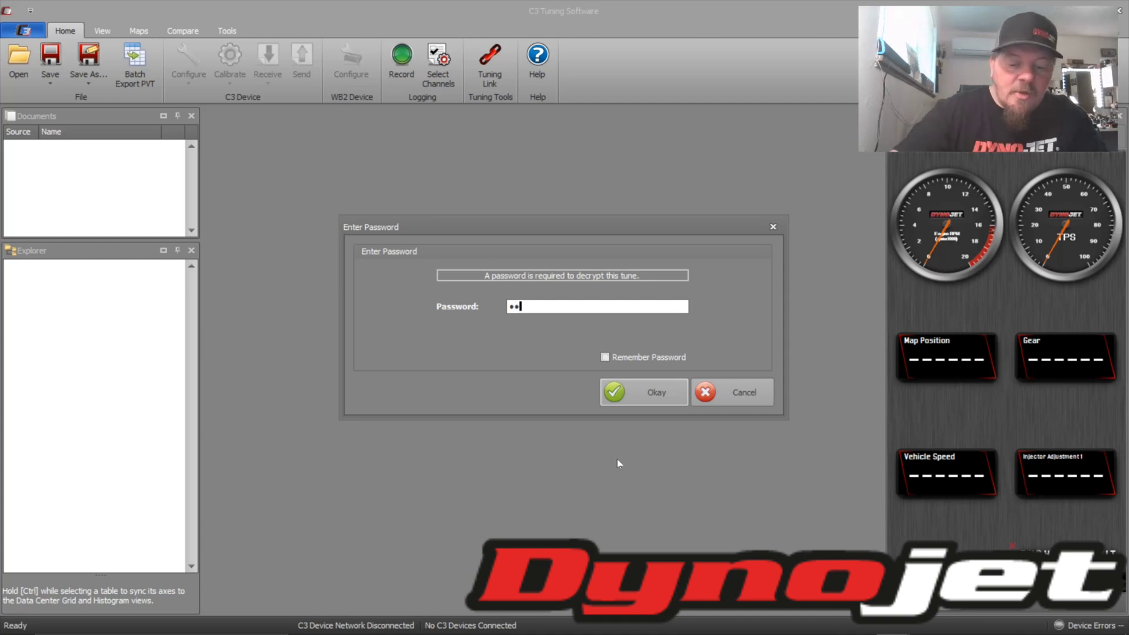
type("•")
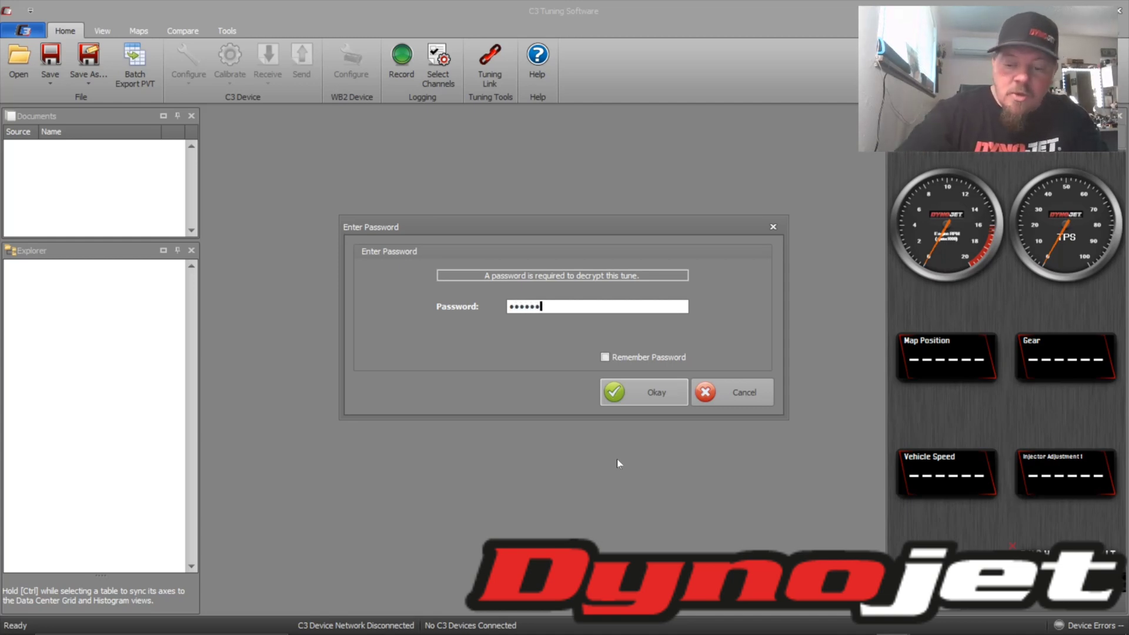
key("Return")
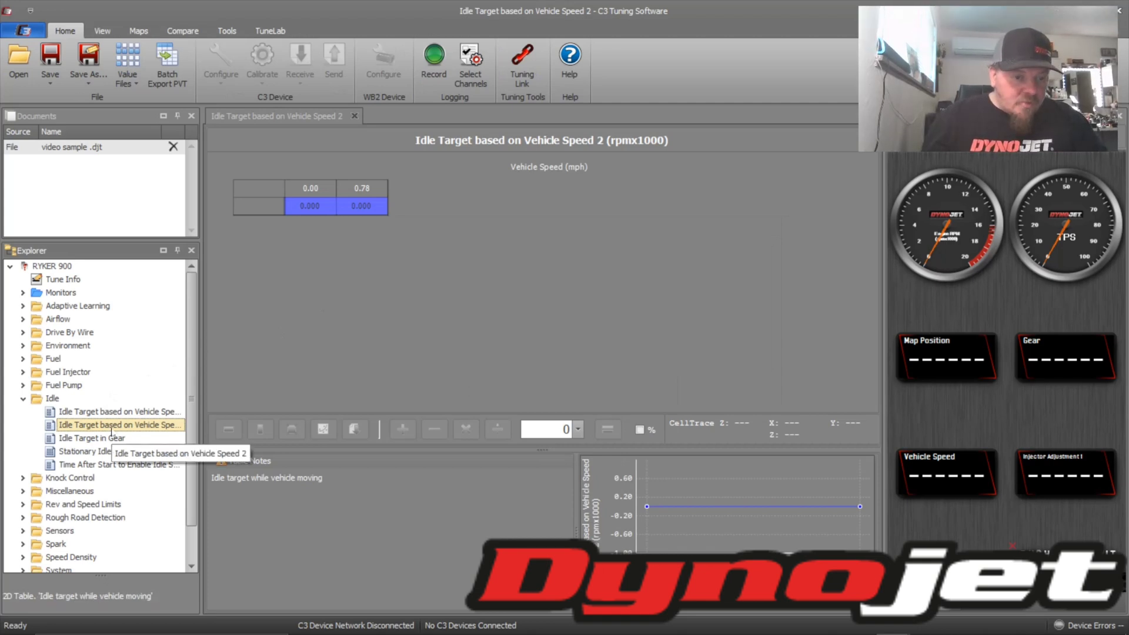
left_click(53, 398)
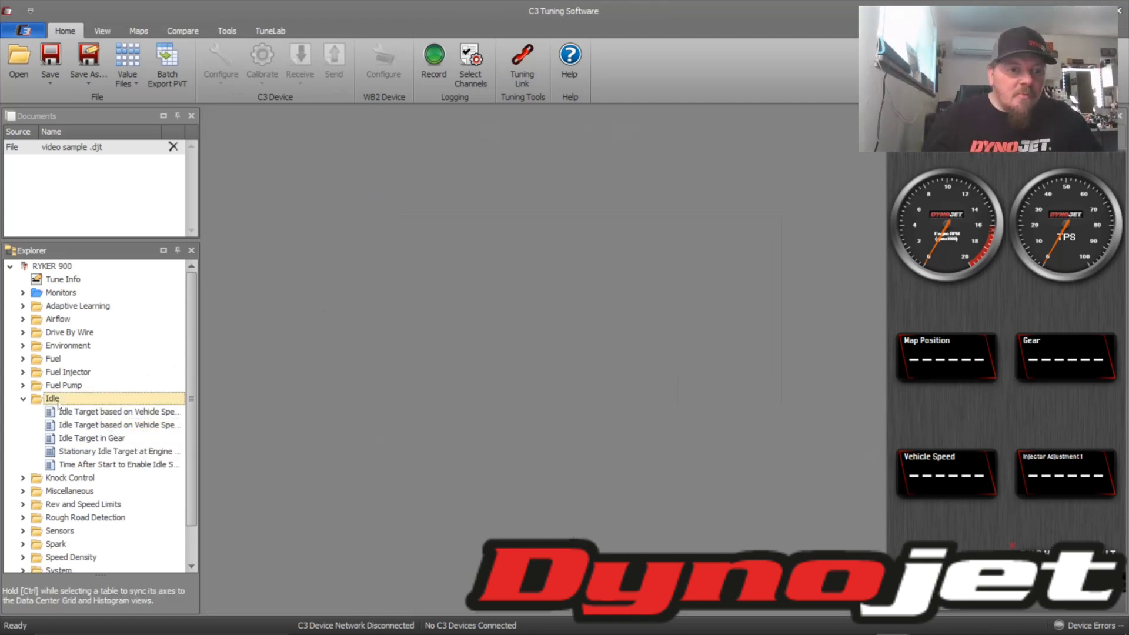
left_click(23, 398)
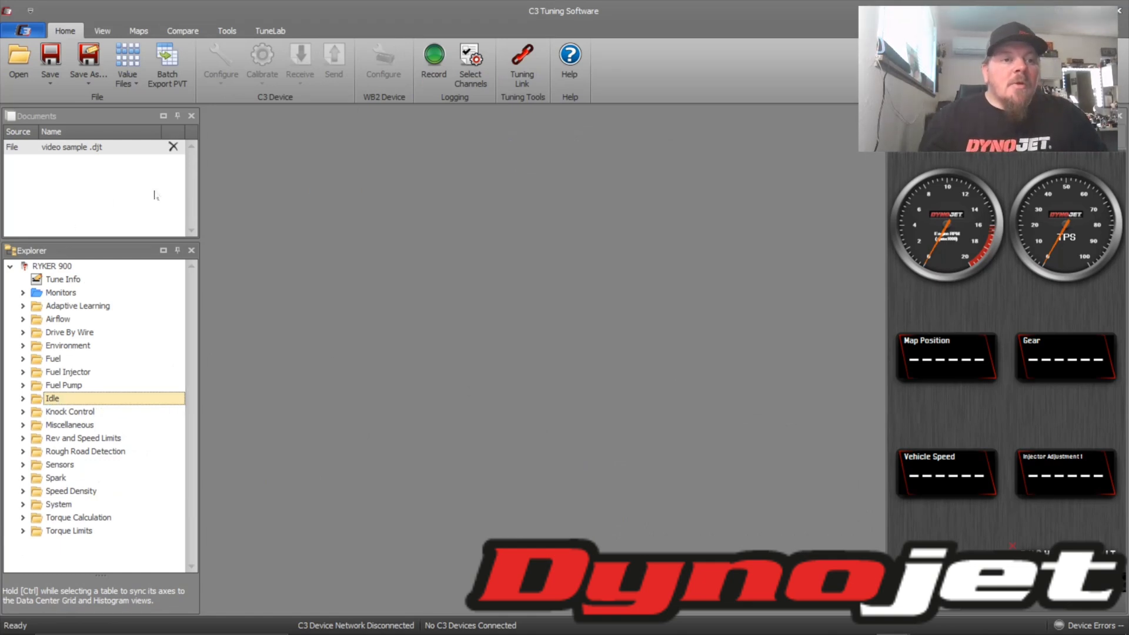
left_click(113, 152)
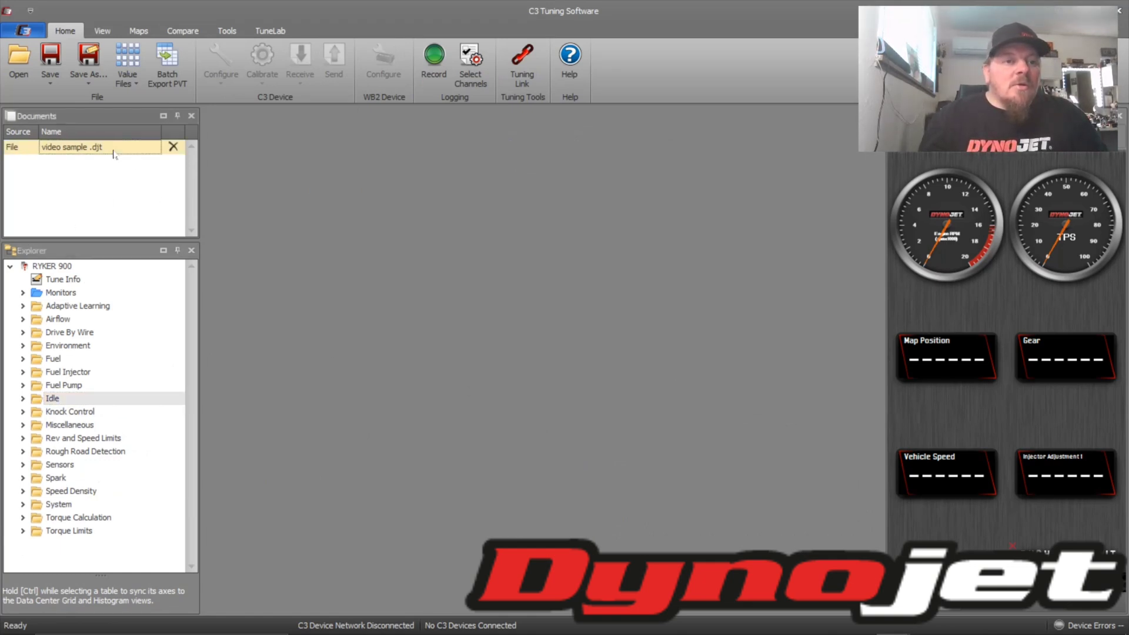
double_click(79, 281)
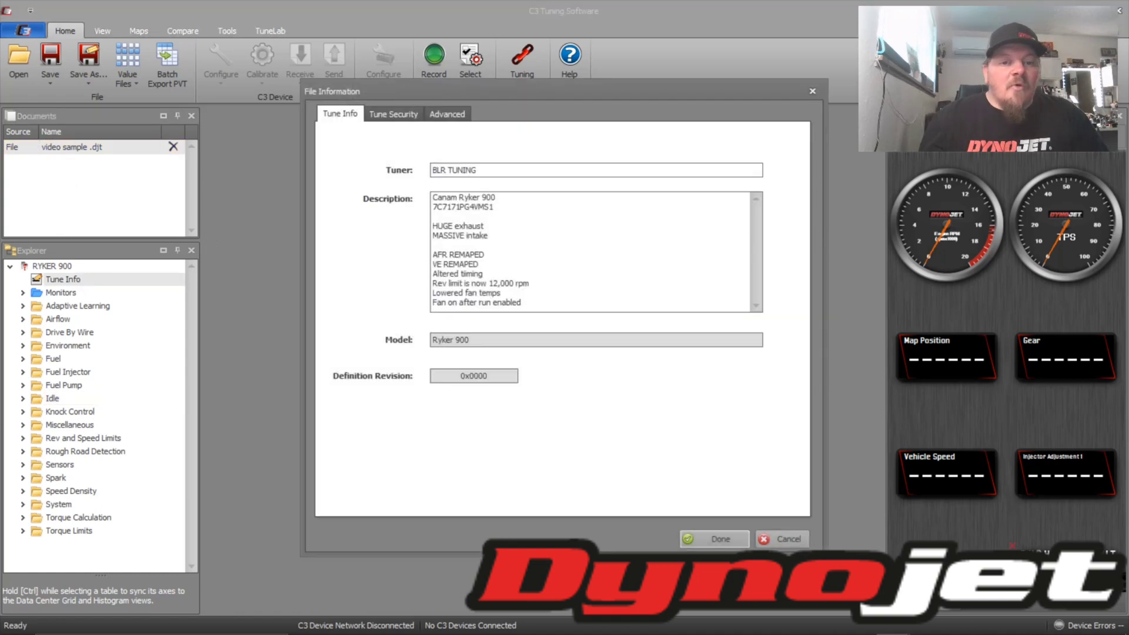
Step: Check that Tune Security shows Password Set, then bring the pv_info.txt Notepad window forward
left_click(396, 116)
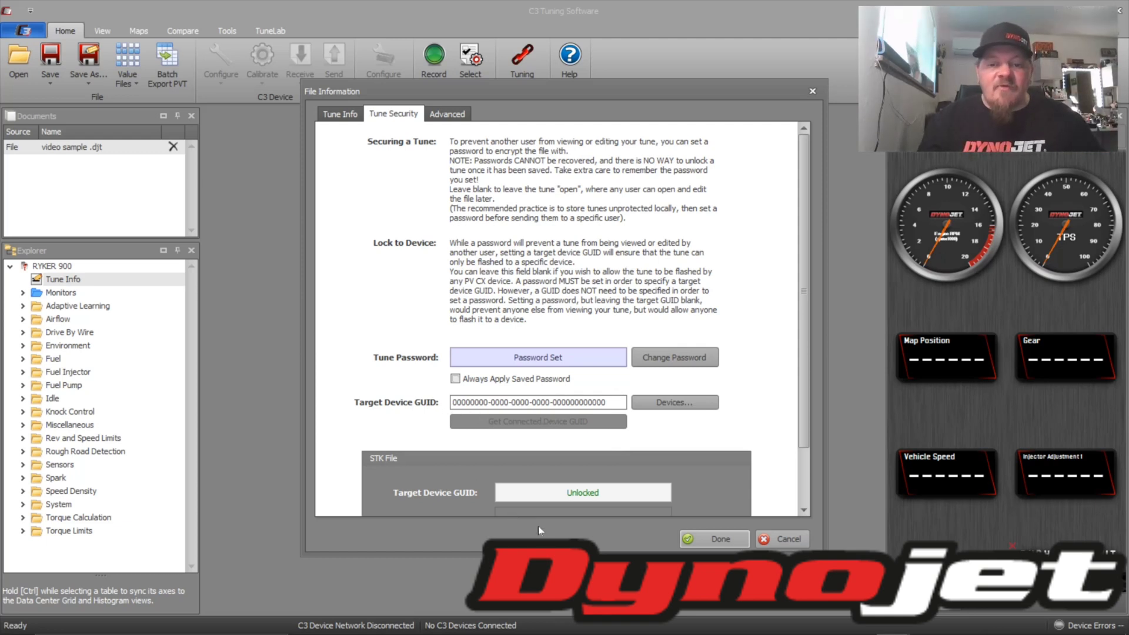
mouse_move(655, 632)
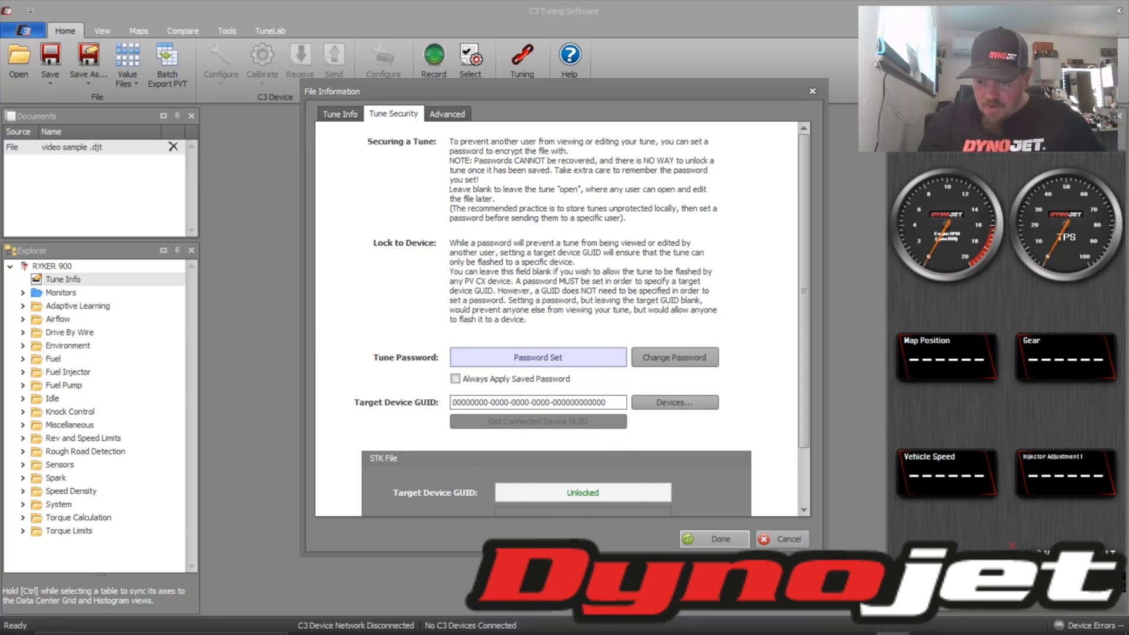
left_click(928, 628)
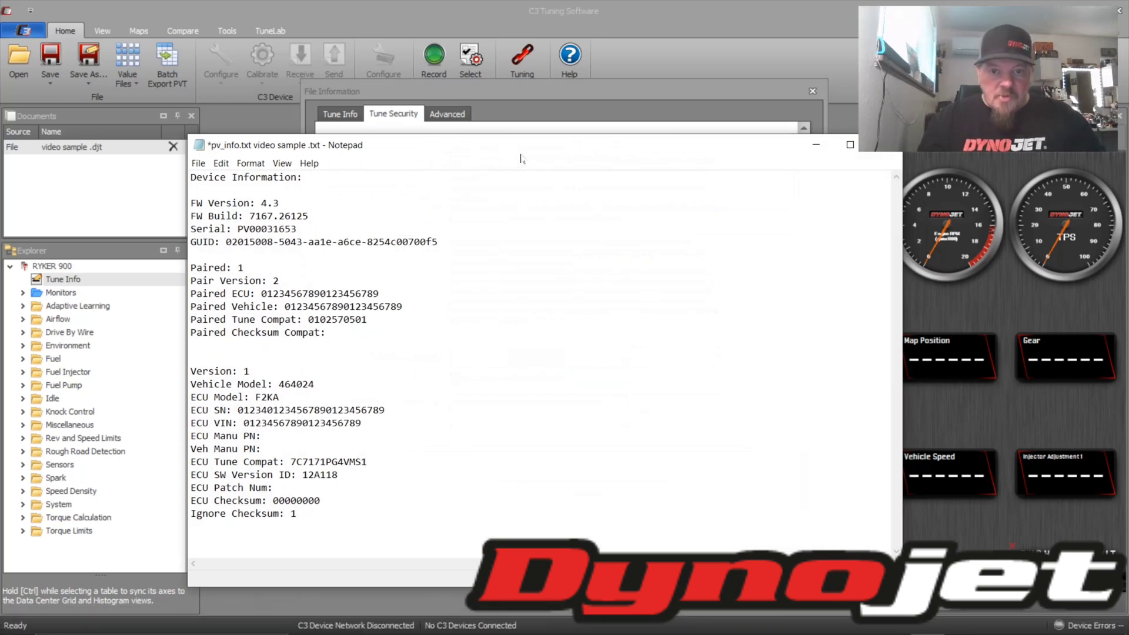
Step: Move the pv_info.txt Notepad window higher and slightly left
left_click_drag(518, 151, 509, 94)
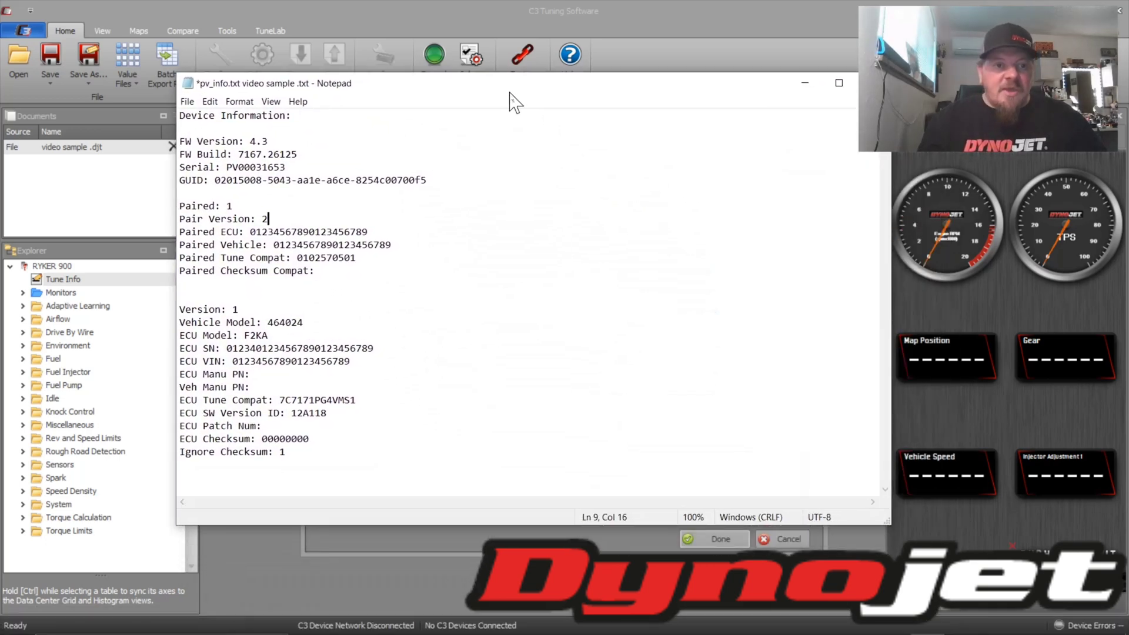
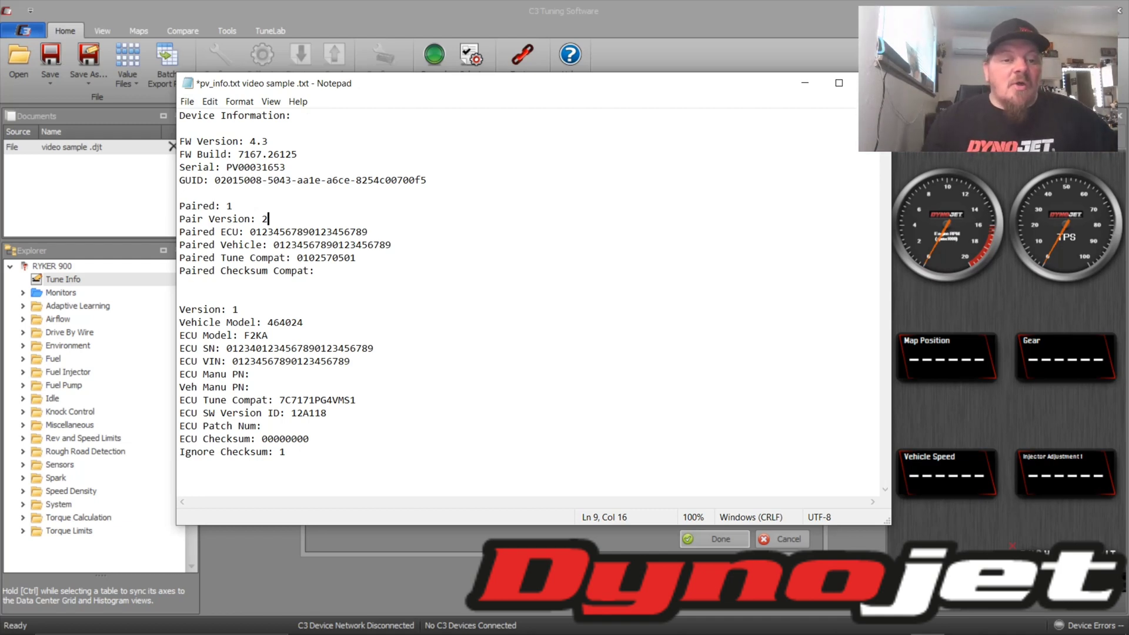
Step: Copy the device GUID from line 6 of the info file, then minimize Notepad
left_click_drag(280, 400, 357, 400)
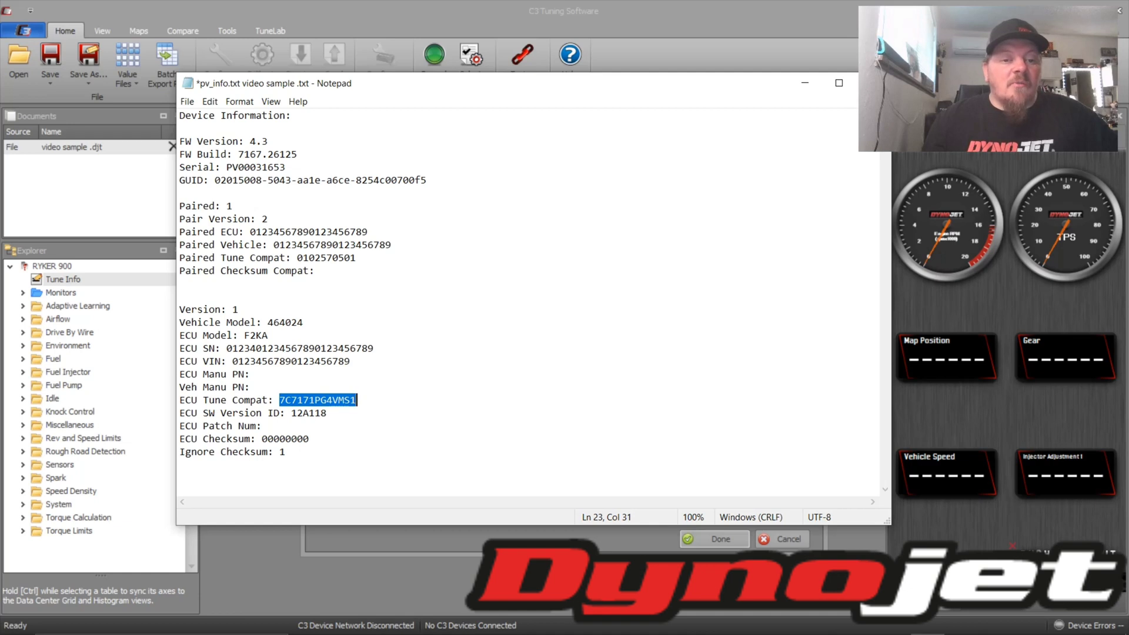
left_click(357, 400)
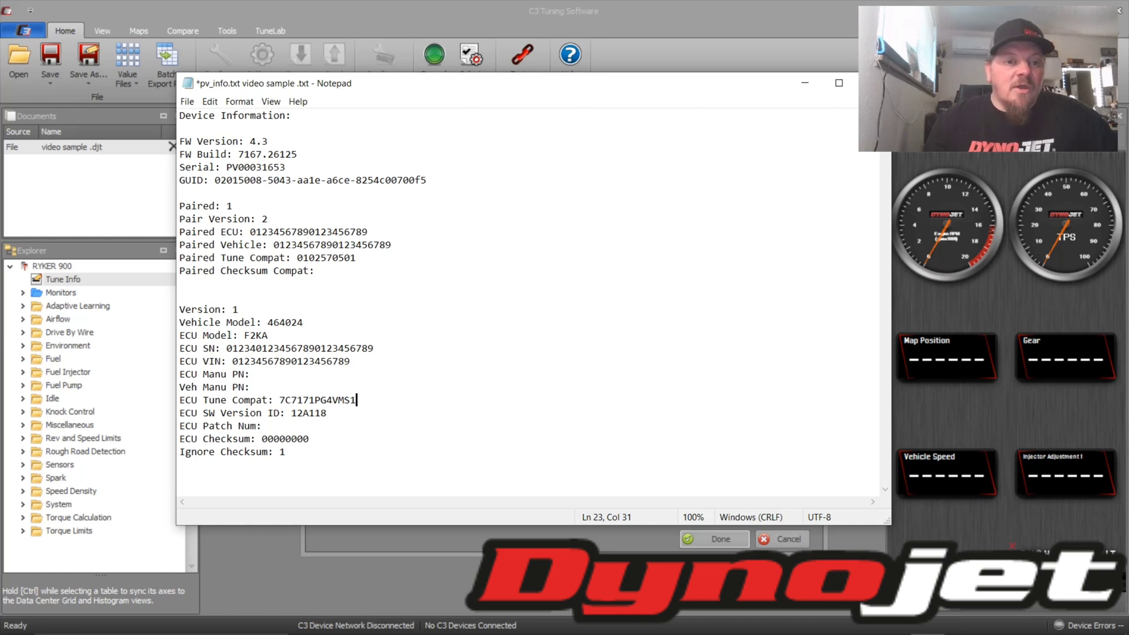
left_click_drag(215, 180, 427, 180)
key("ctrl+c")
right_click(418, 182)
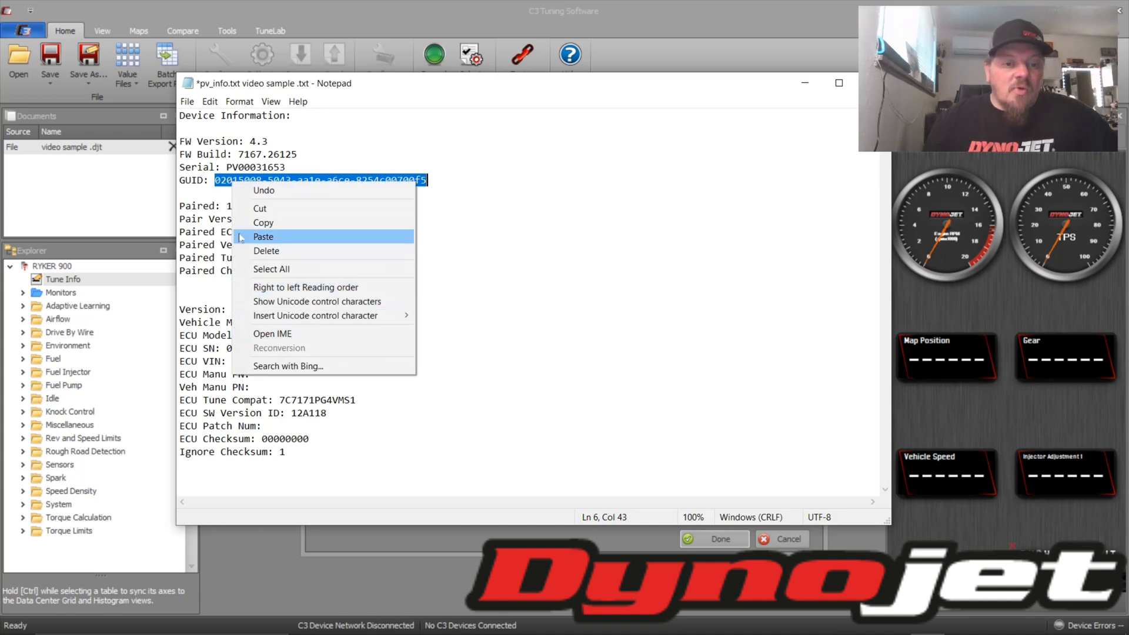
left_click(283, 223)
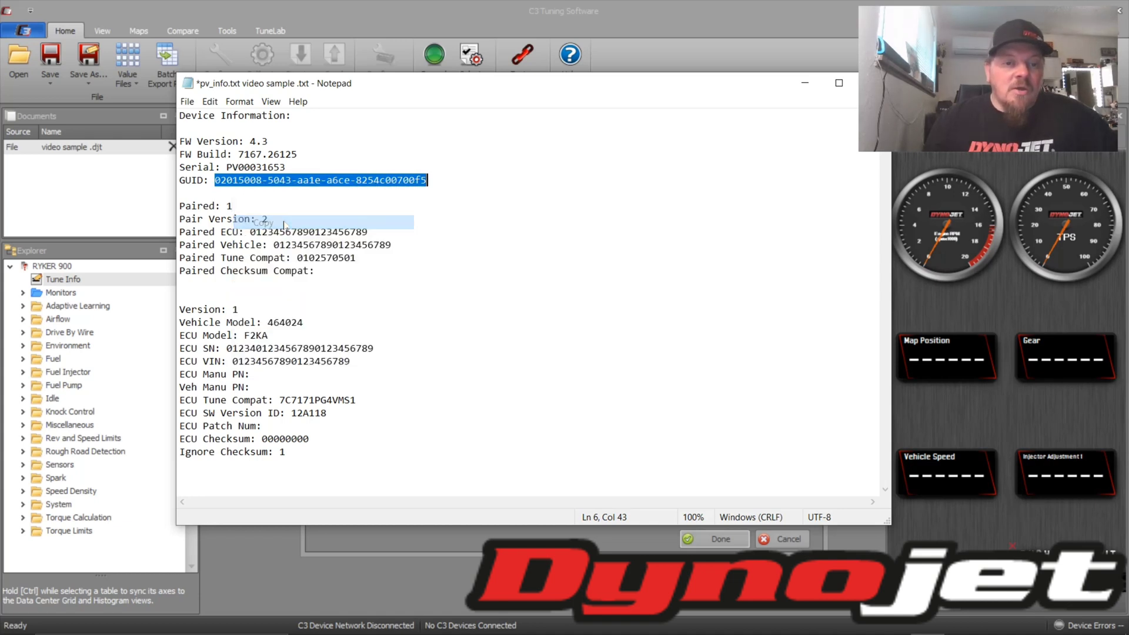
left_click(806, 83)
Step: Replace the all-zero Target Device GUID with the copied GUID and bring up the managed devices list
left_click(613, 403)
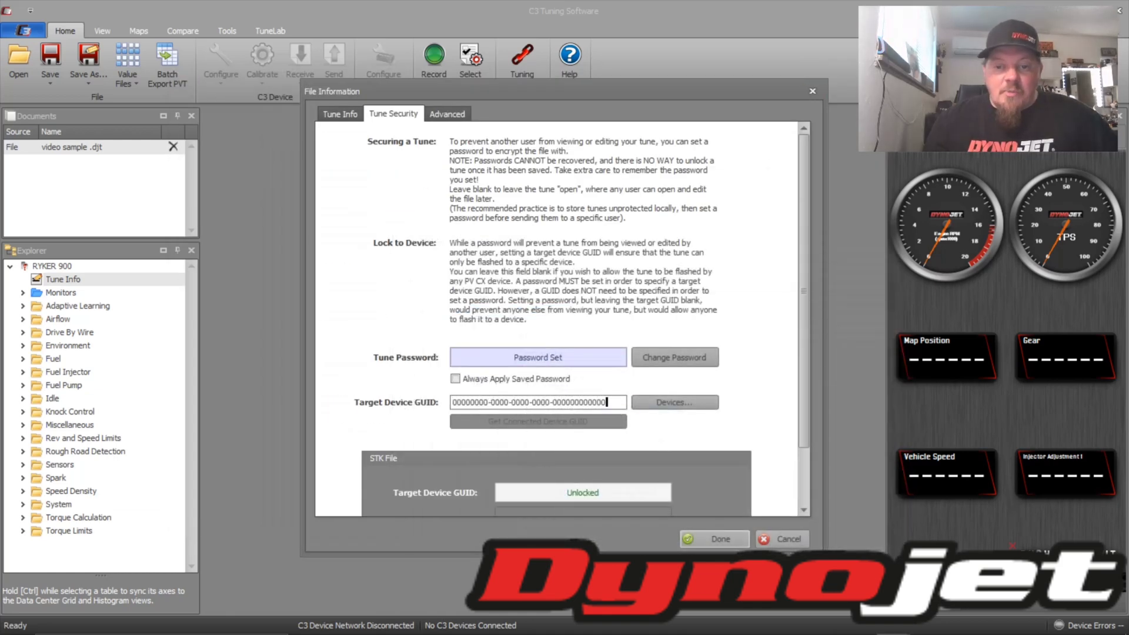
key("BackSpace")
key("BackSpace")
key("BackSpace")
key("BackSpace")
key("BackSpace")
key("BackSpace")
key("BackSpace")
key("BackSpace")
key("BackSpace")
key("BackSpace")
key("BackSpace")
key("BackSpace")
key("BackSpace")
key("BackSpace")
key("BackSpace")
key("BackSpace")
key("BackSpace")
key("BackSpace")
key("BackSpace")
key("BackSpace")
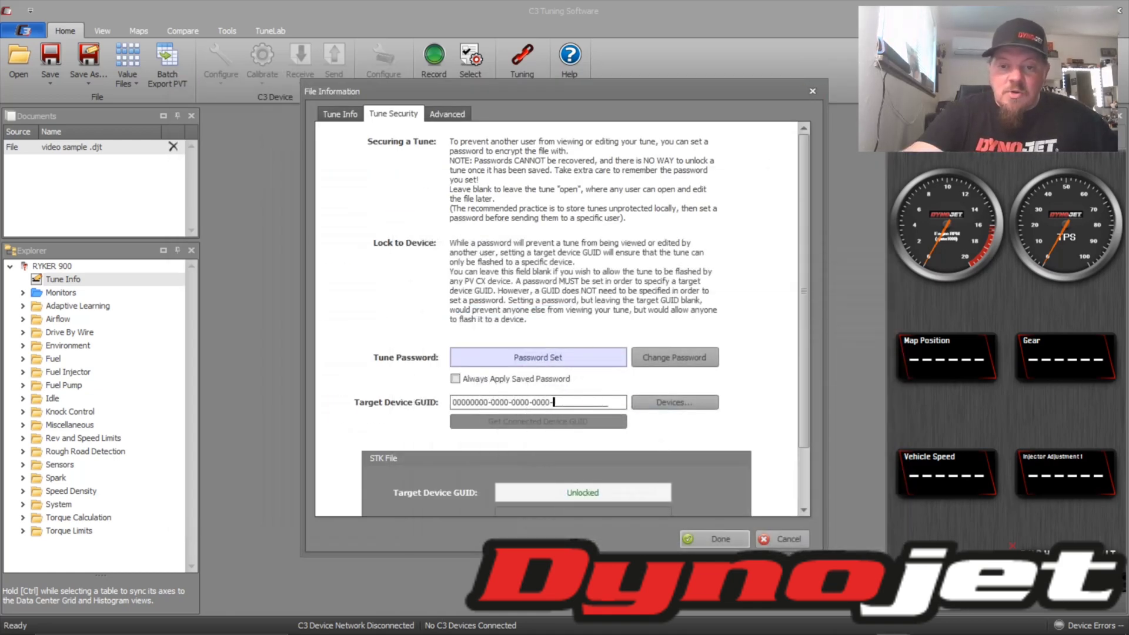
key("BackSpace")
key("BackSpace")
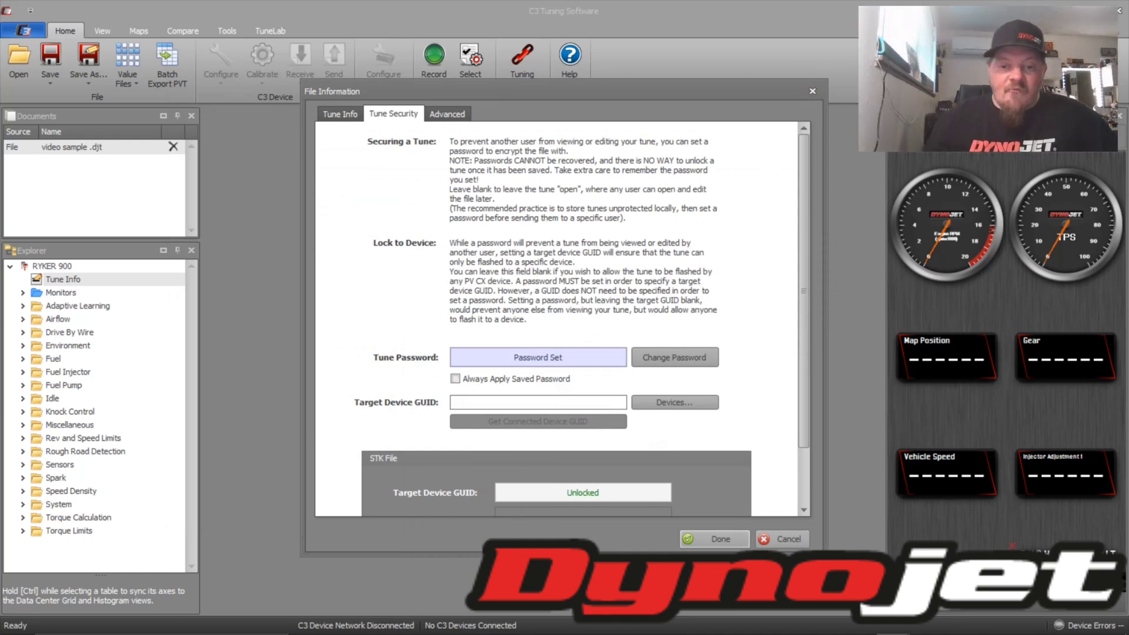
right_click(564, 402)
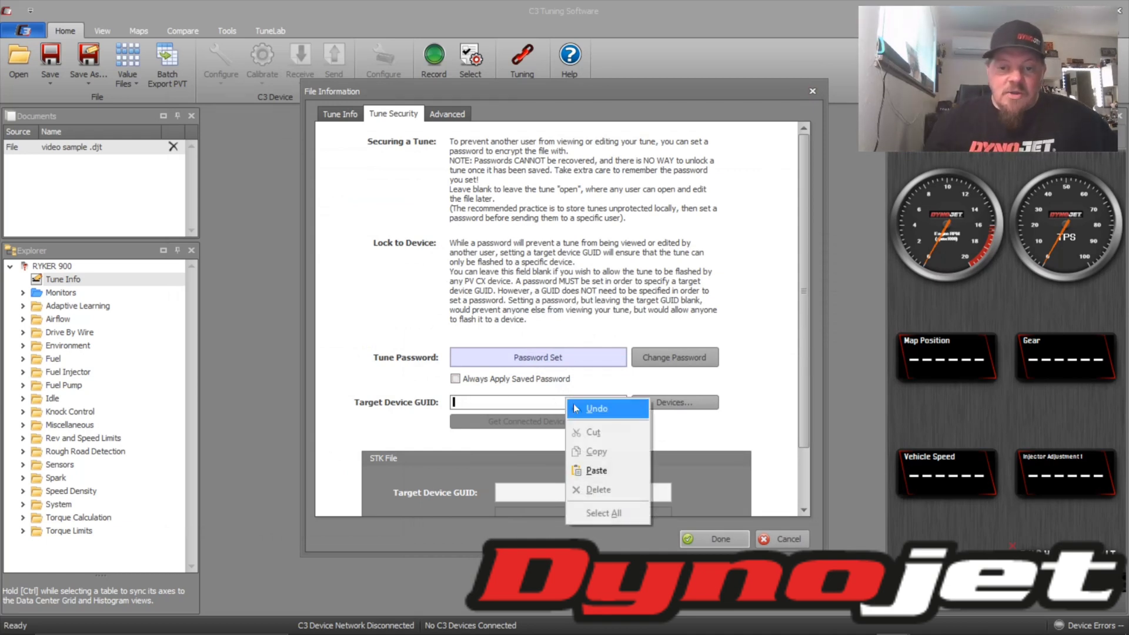
left_click(609, 471)
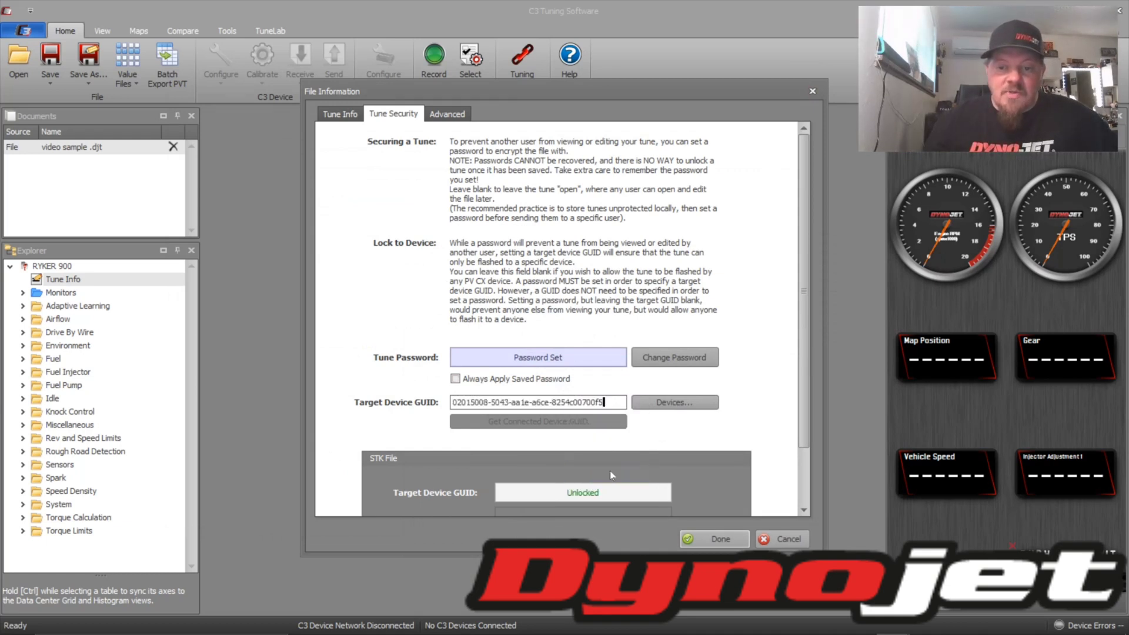
left_click(705, 408)
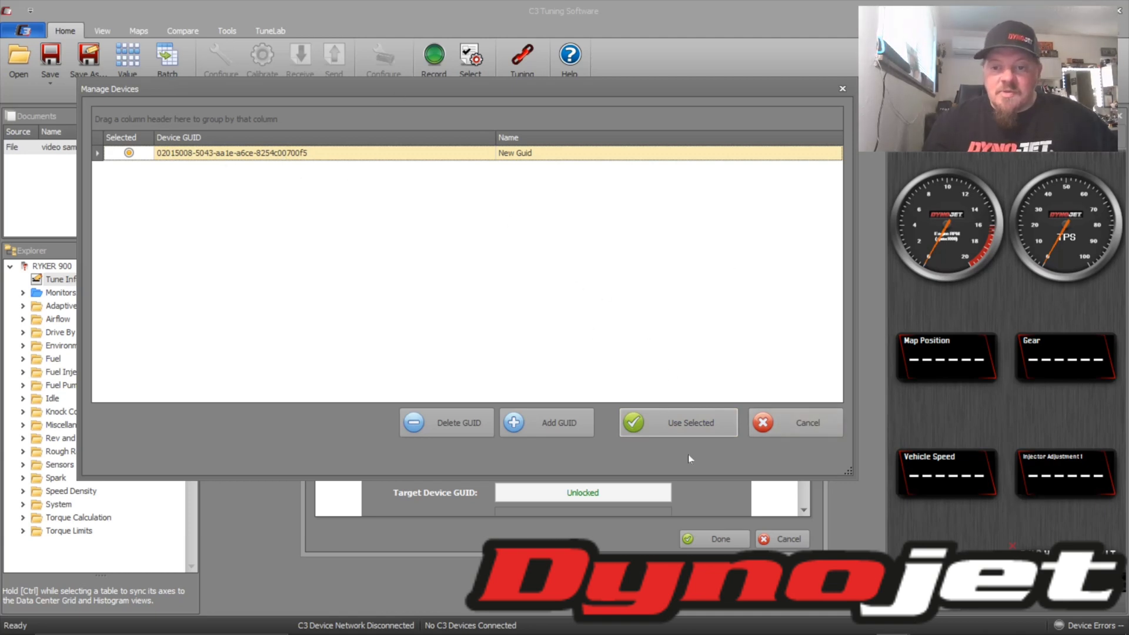
Step: Use the listed device GUID as the tune's target device
left_click(674, 435)
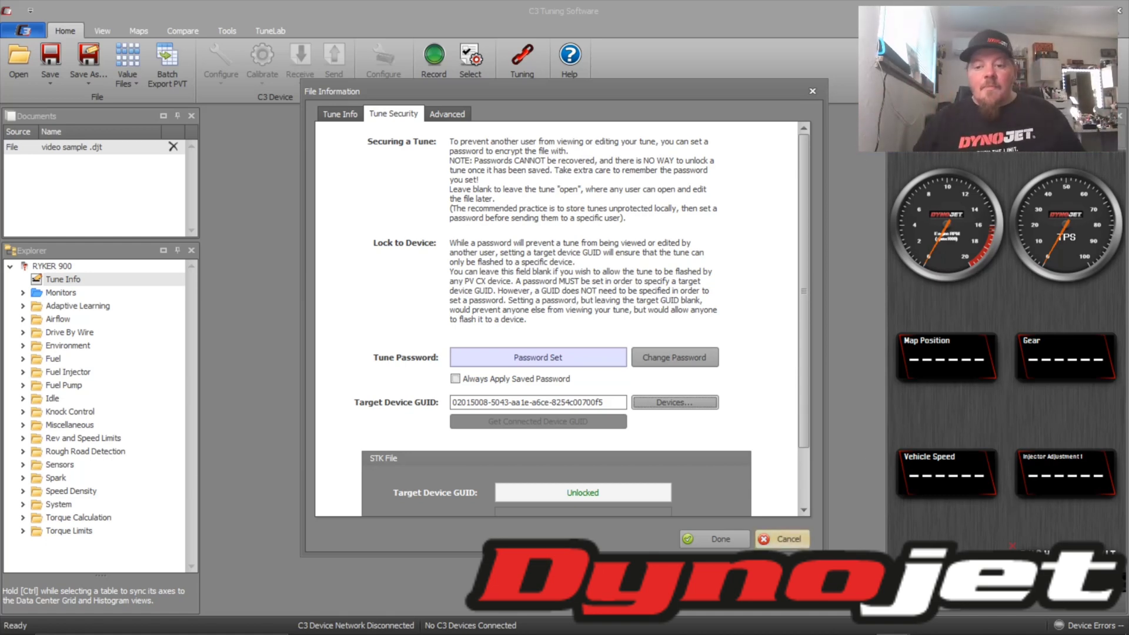
Step: Apply the File Information changes and save the tune over the existing video sample .djt
left_click(708, 543)
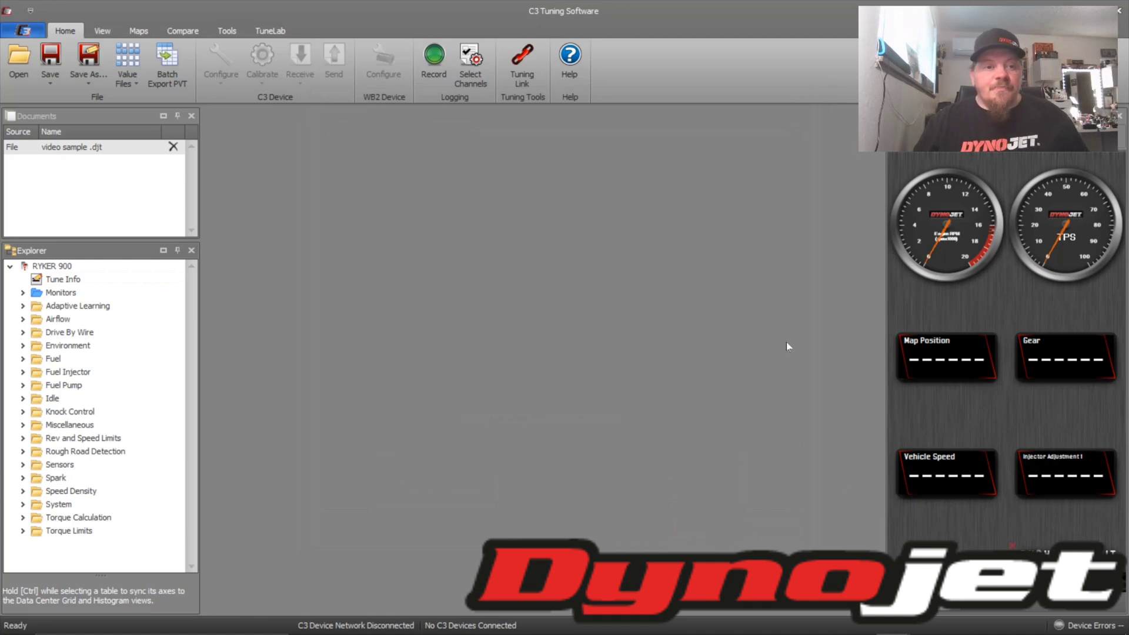
left_click(86, 149)
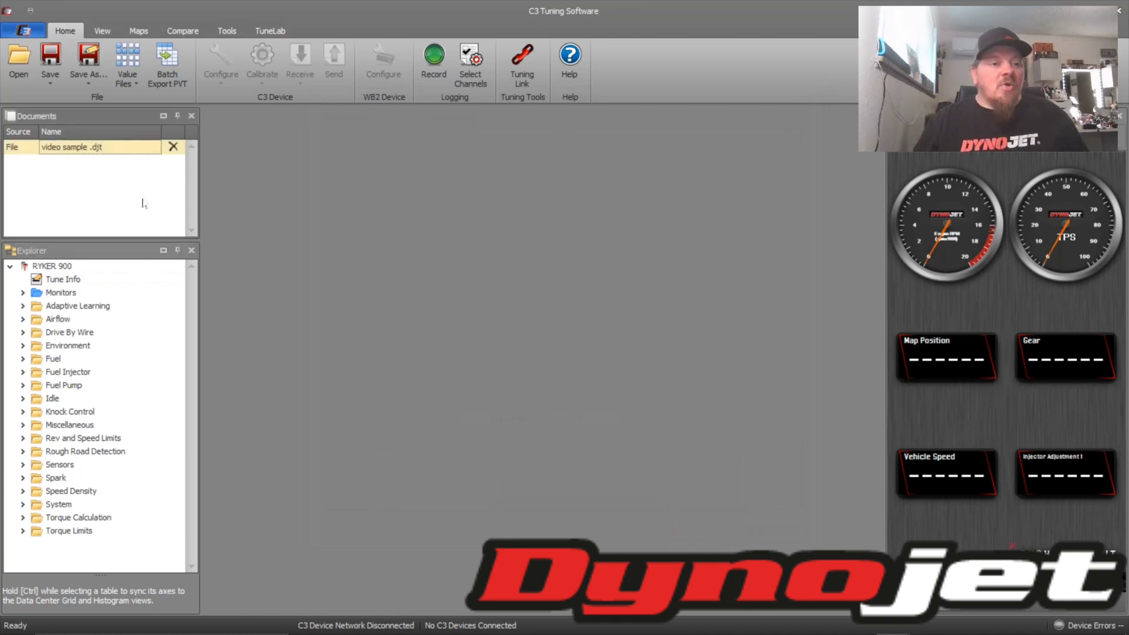
left_click(90, 62)
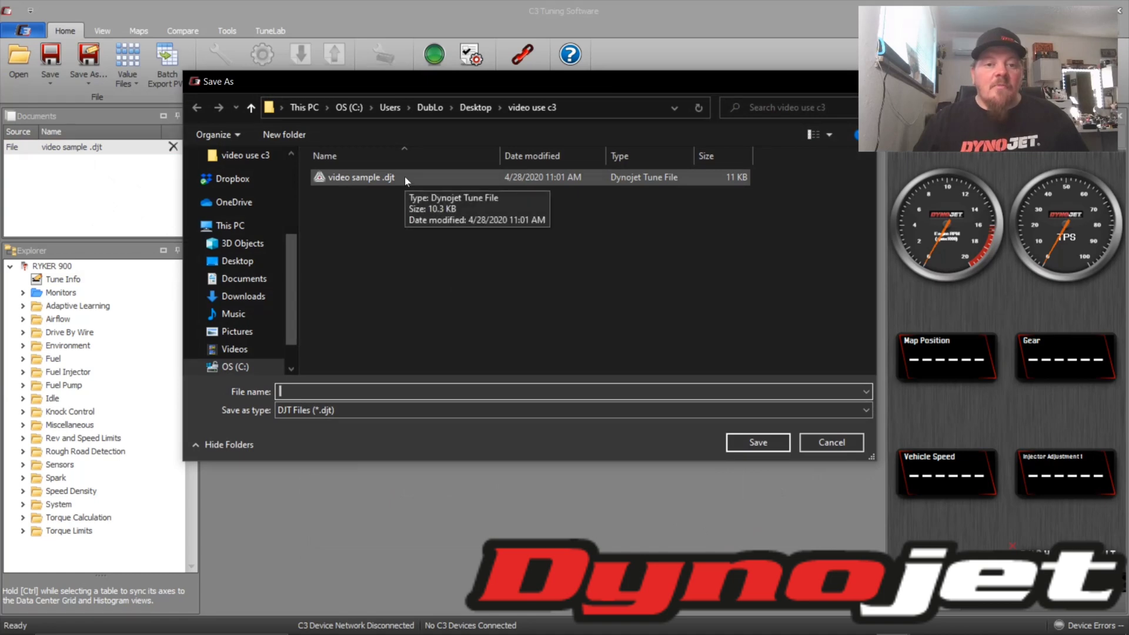
double_click(405, 176)
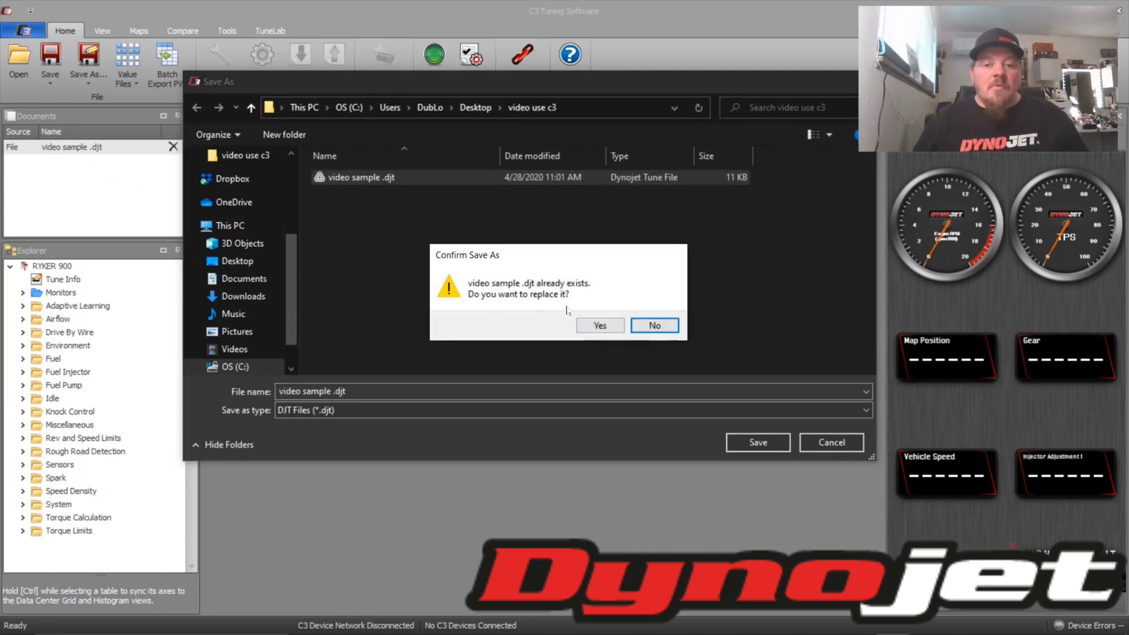
left_click(585, 323)
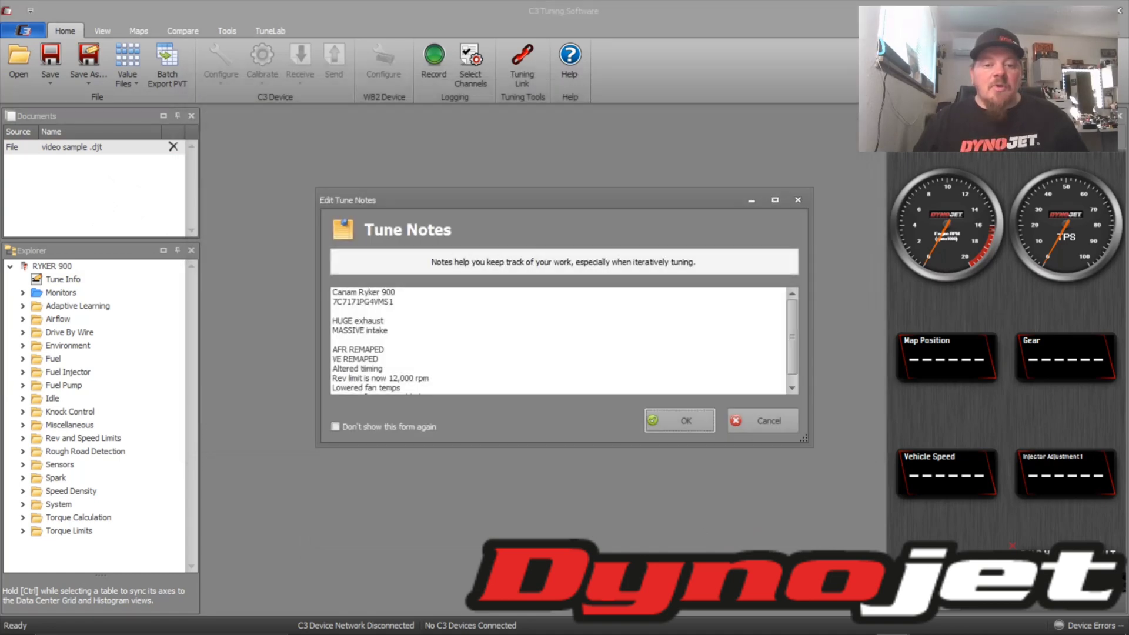
Step: Accept the tune notes to finish saving video sample .djt
left_click(680, 422)
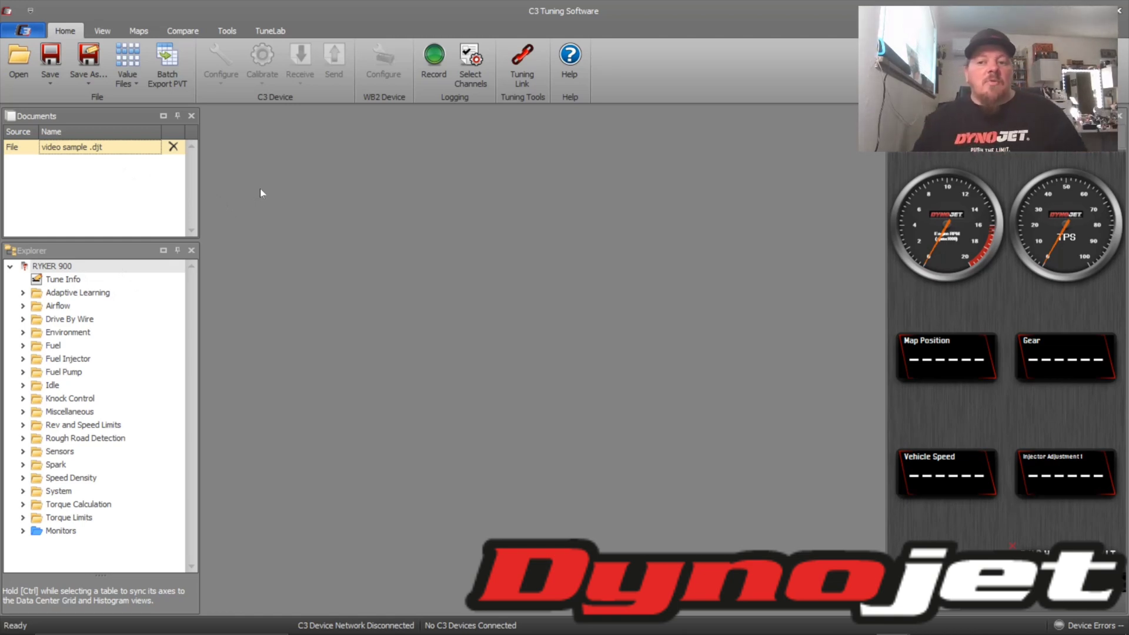
double_click(92, 280)
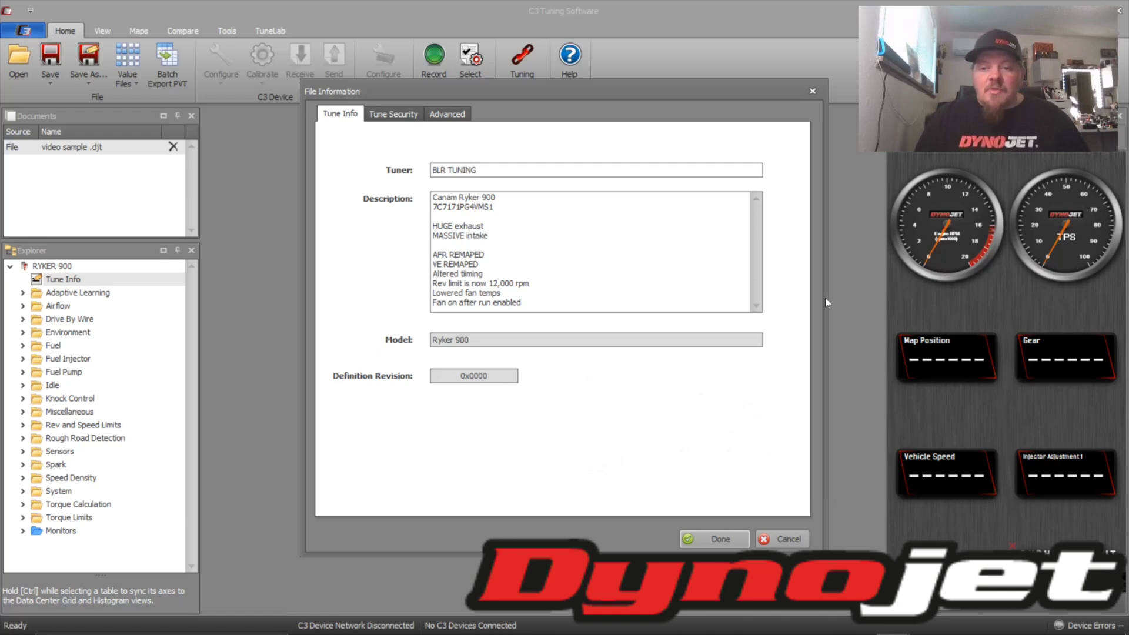
left_click(812, 91)
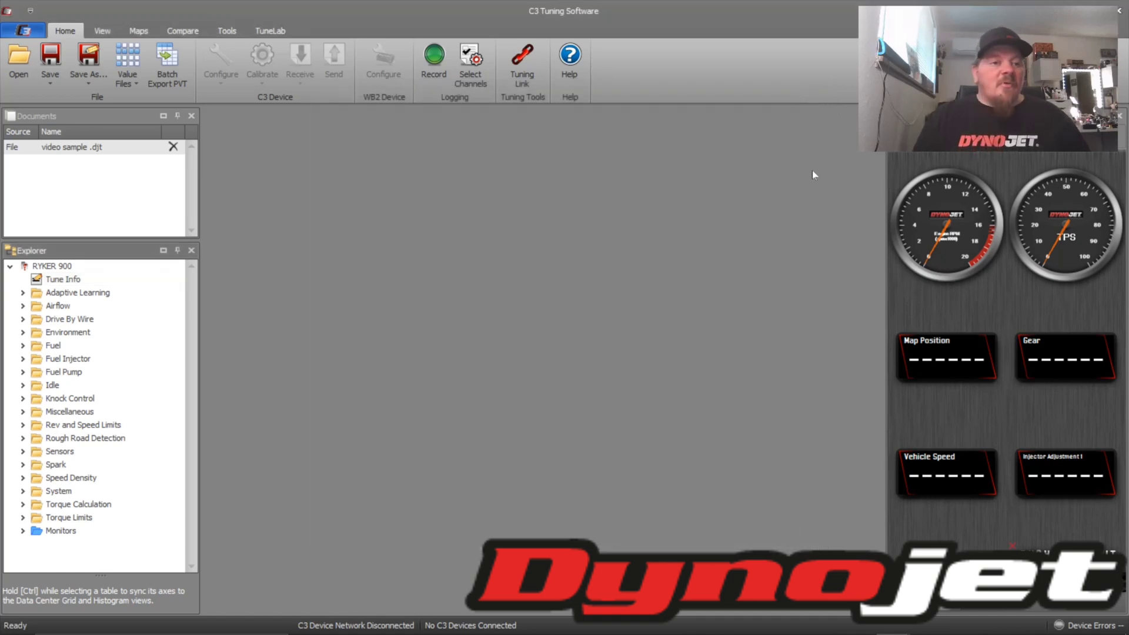
left_click(125, 151)
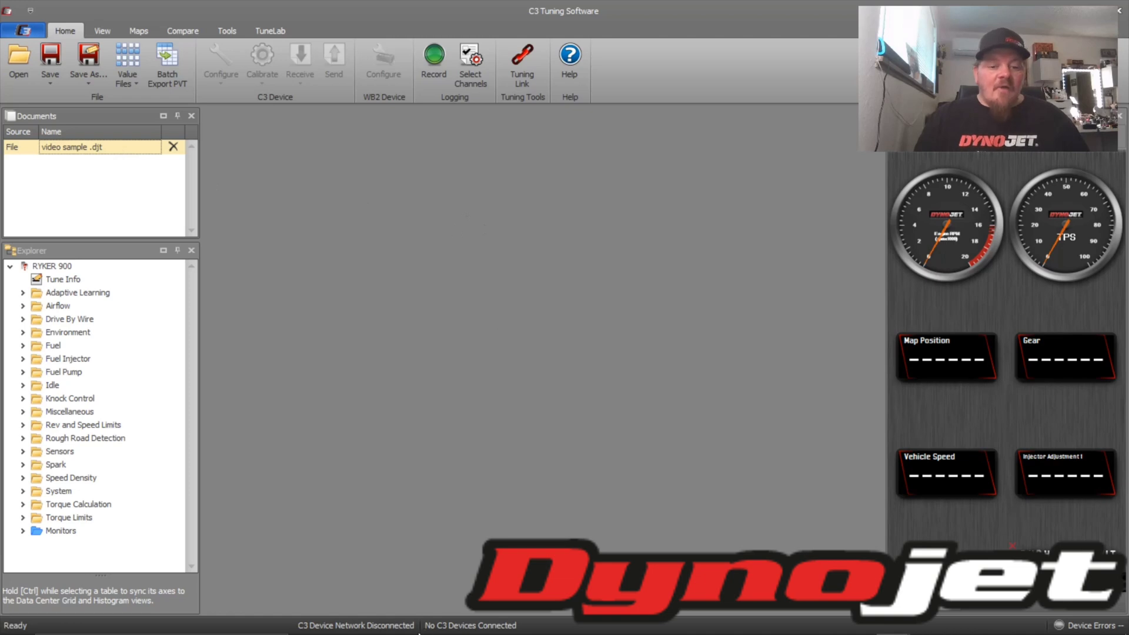
mouse_move(442, 632)
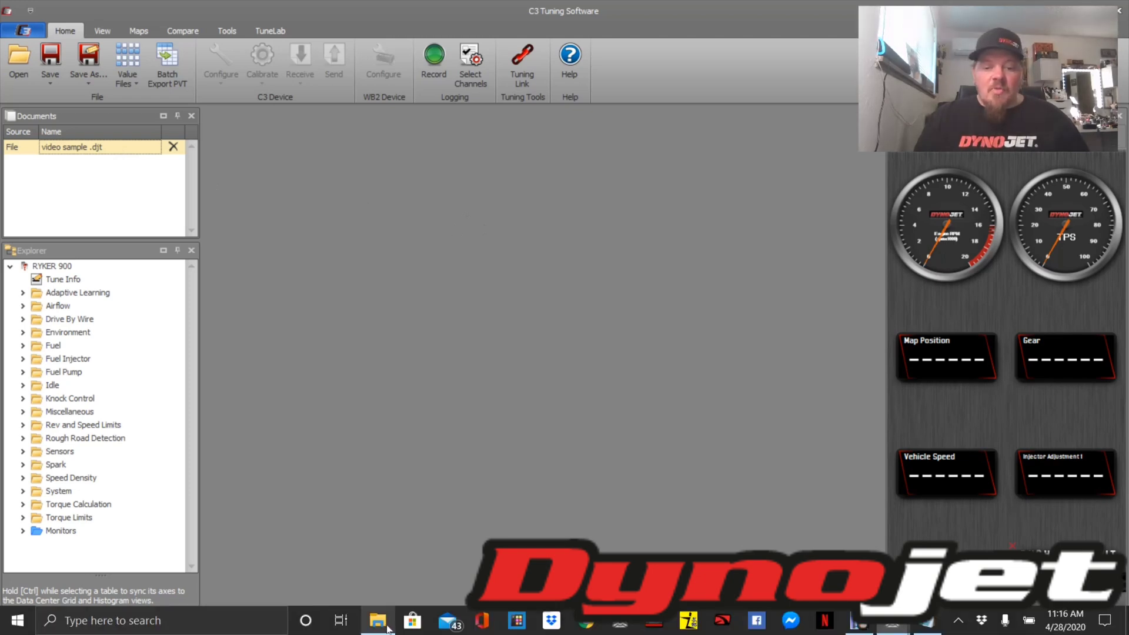
Step: Switch to the File Explorer window showing the video use c3 folder
mouse_move(387, 630)
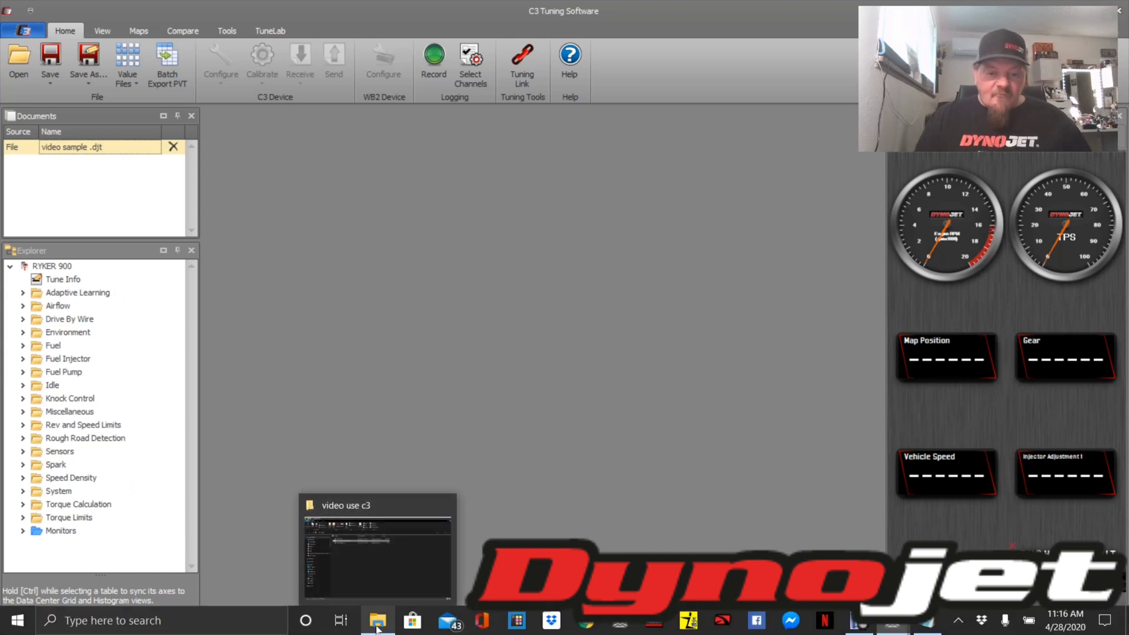
mouse_move(373, 577)
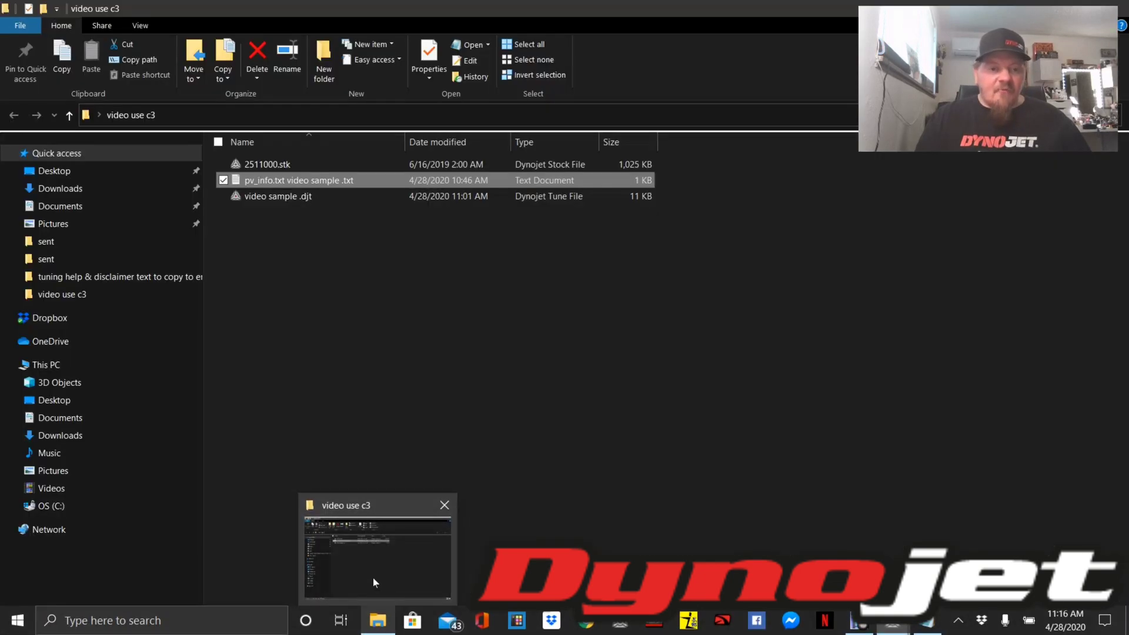